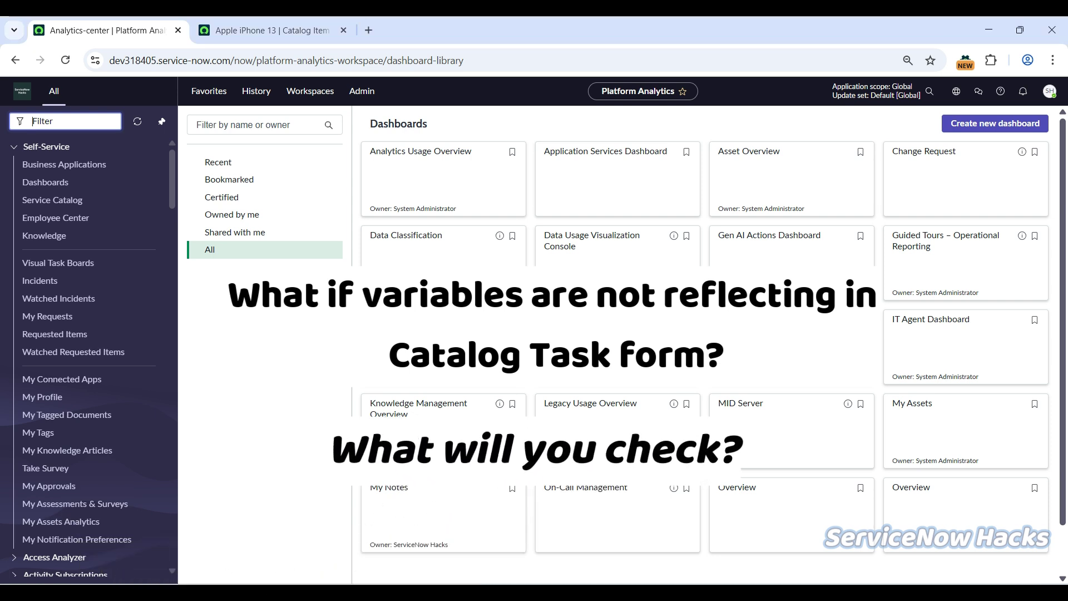
Filter the navigator on 'requested' and open Requested Items in a new tab
{"action": "type", "text": "requested"}
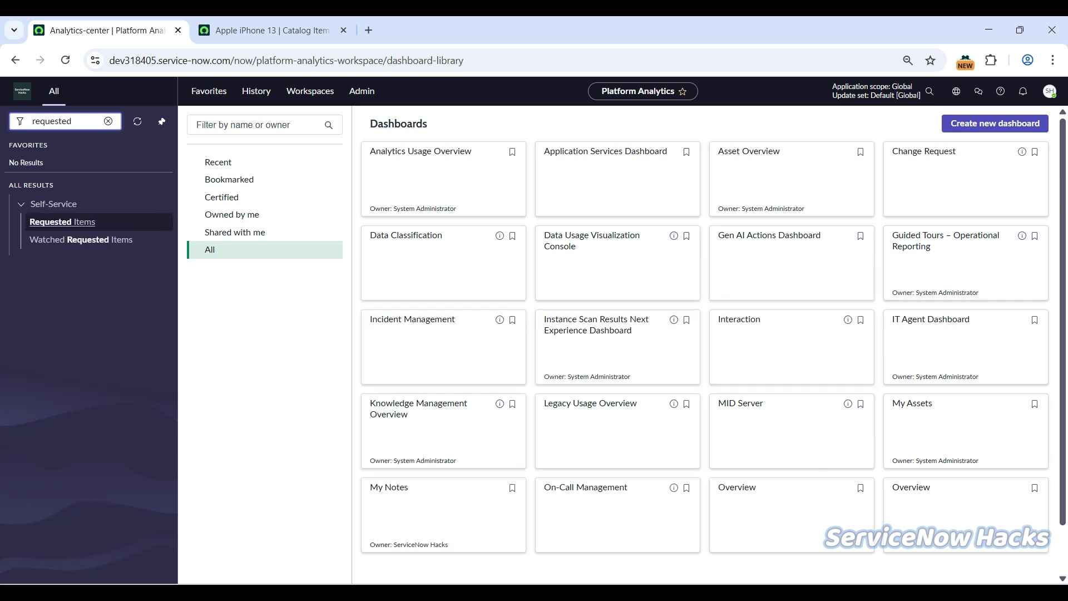
{"action": "left_click", "coordinate": [63, 222], "text": "ctrl"}
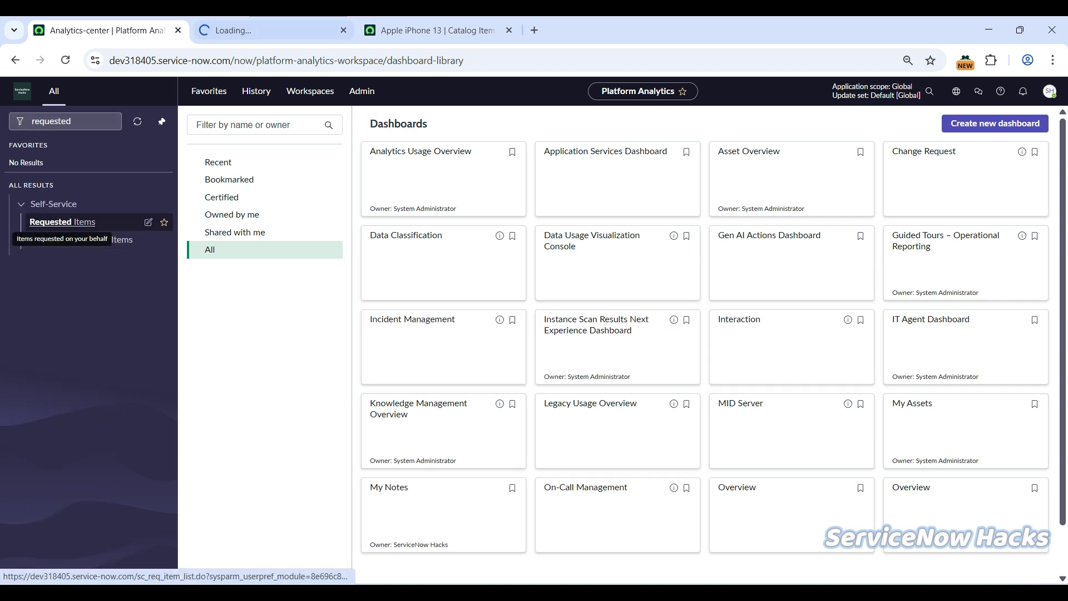
Open requested item RITM0010004 and switch its form to the Default view
{"action": "left_click", "coordinate": [267, 30]}
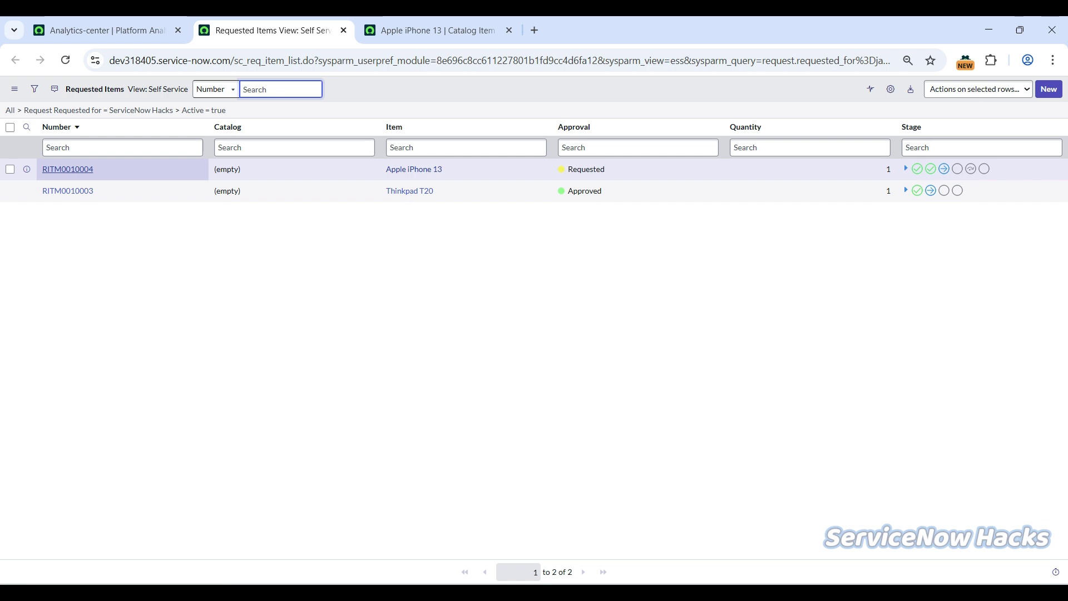
{"action": "left_click", "coordinate": [68, 169], "text": "ctrl"}
{"action": "left_click", "coordinate": [412, 30]}
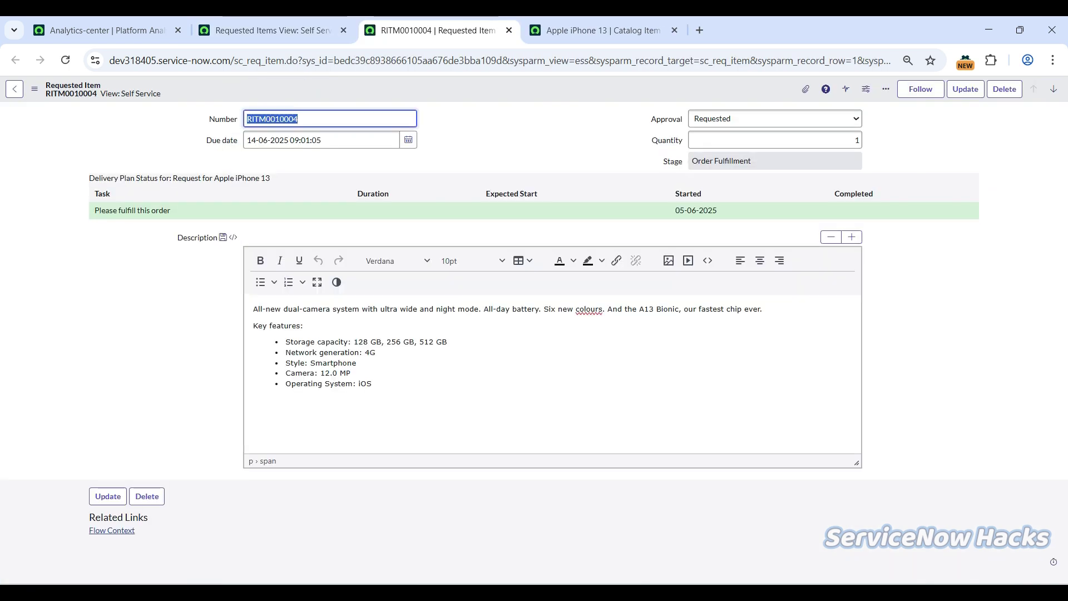
{"action": "left_click", "coordinate": [34, 88]}
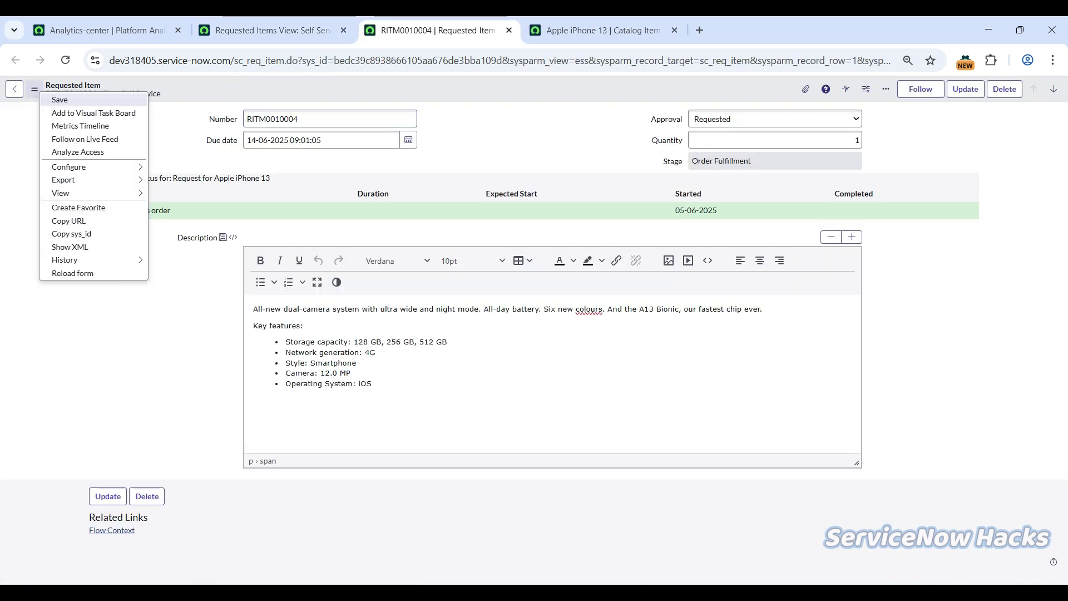
{"action": "mouse_move", "coordinate": [94, 180]}
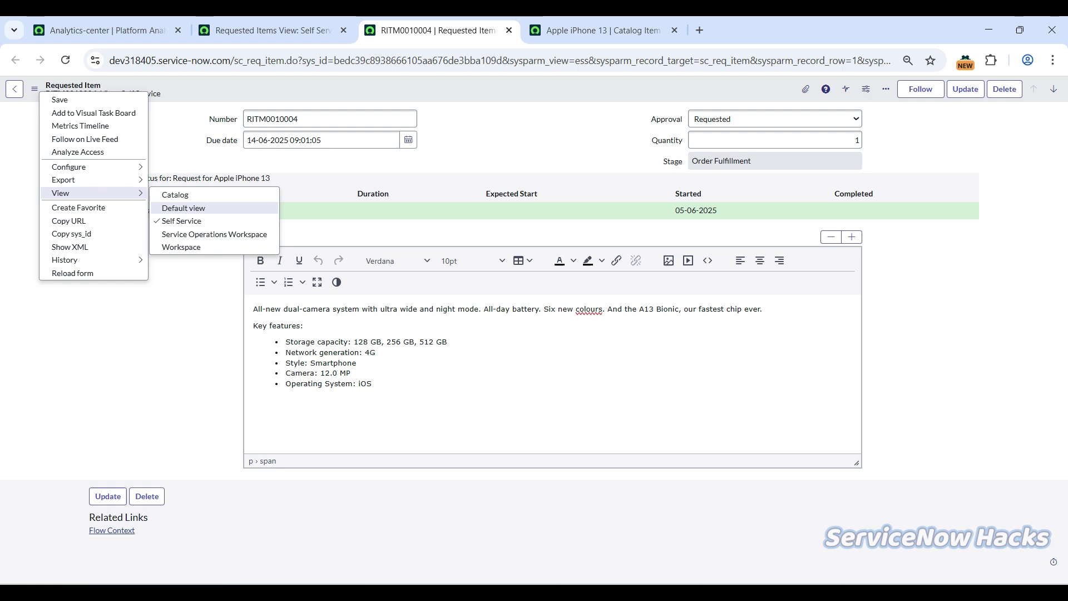
{"action": "left_click", "coordinate": [185, 208]}
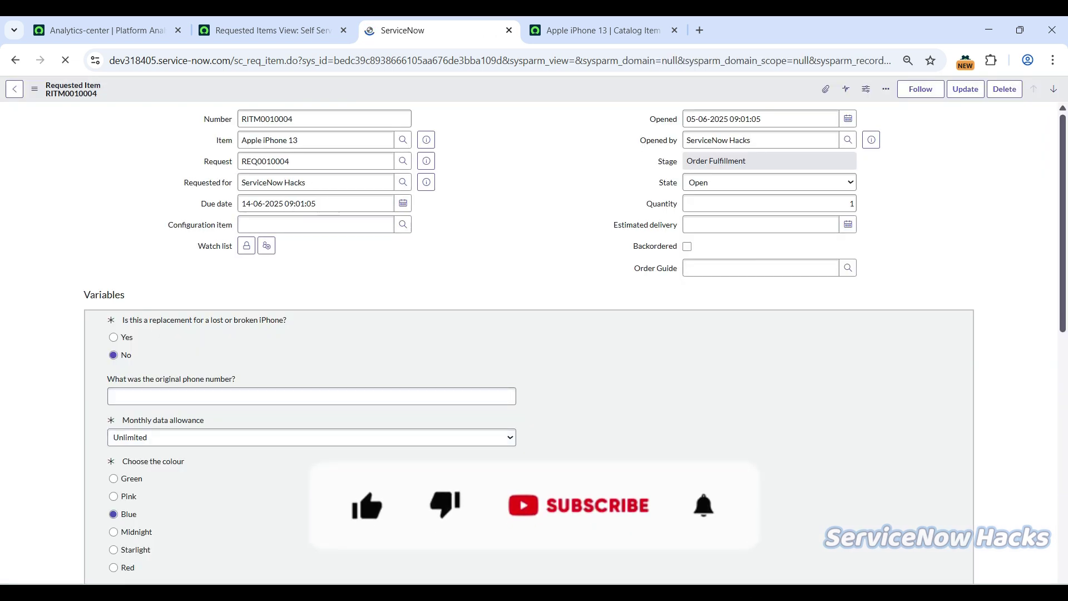
Review the iPhone variables and scroll down to the Catalog Tasks related list
{"action": "left_click_drag", "start_coordinate": [123, 321], "coordinate": [288, 321]}
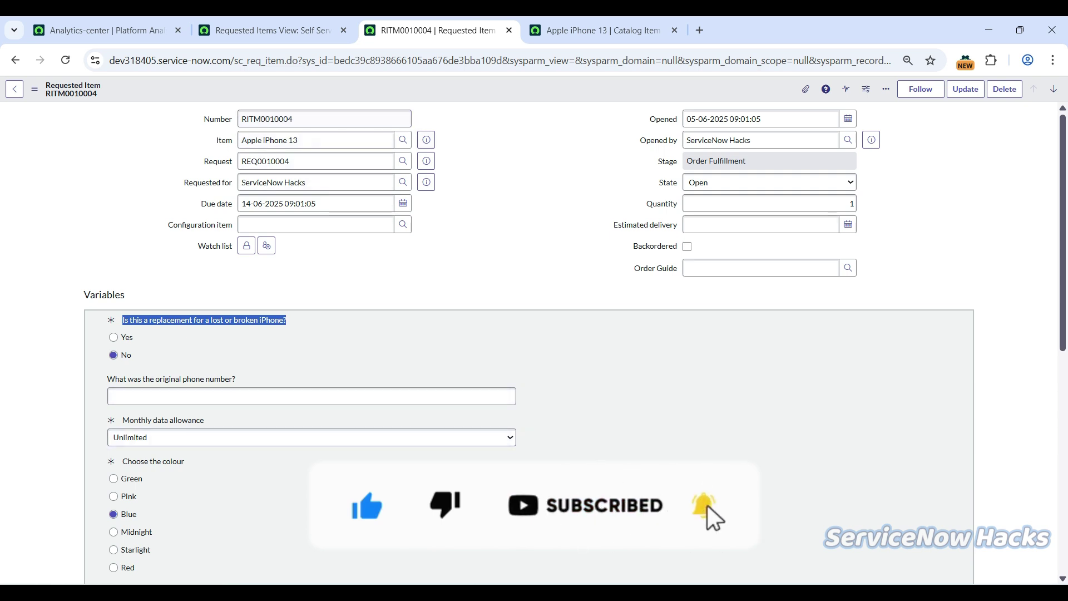
{"action": "scroll", "coordinate": [528, 334], "scroll_direction": "down", "scroll_amount": 5}
{"action": "scroll", "coordinate": [528, 334], "scroll_direction": "up", "scroll_amount": 5}
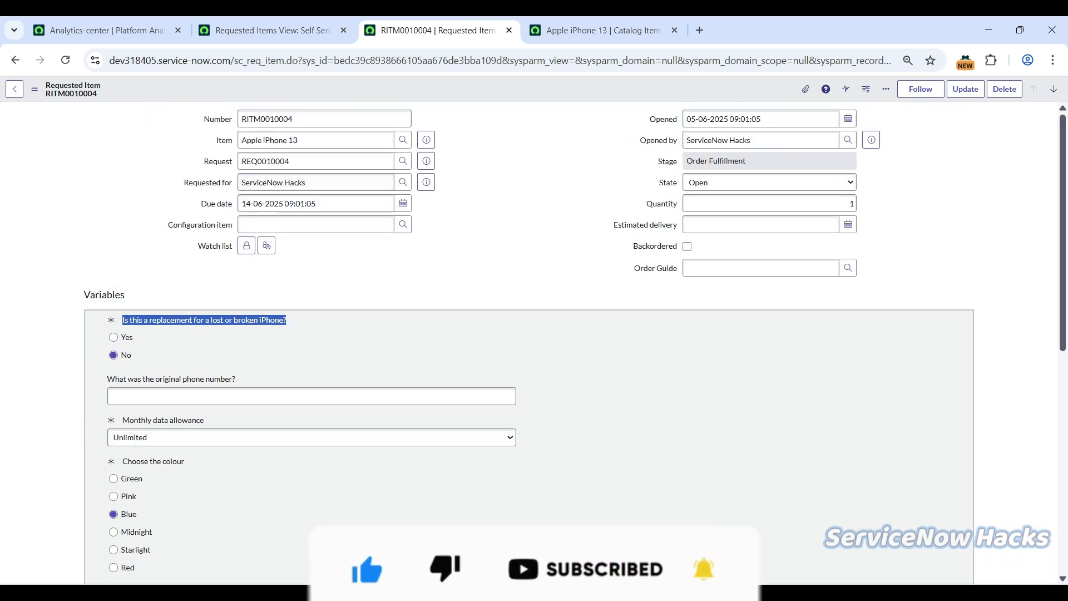
{"action": "left_click_drag", "start_coordinate": [84, 295], "coordinate": [126, 295]}
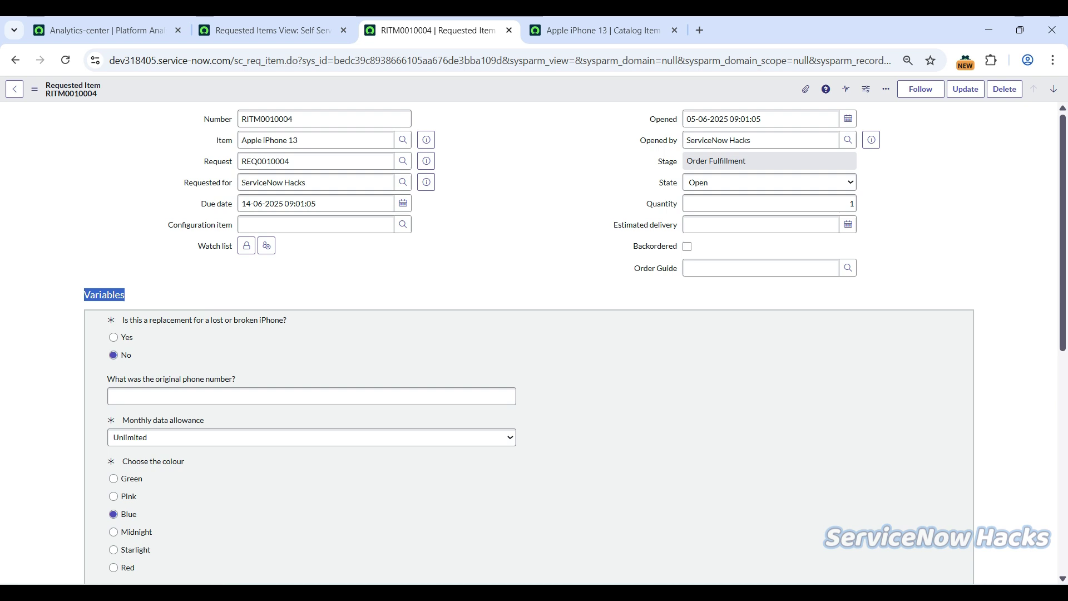
{"action": "scroll", "coordinate": [528, 343], "scroll_direction": "down", "scroll_amount": 5}
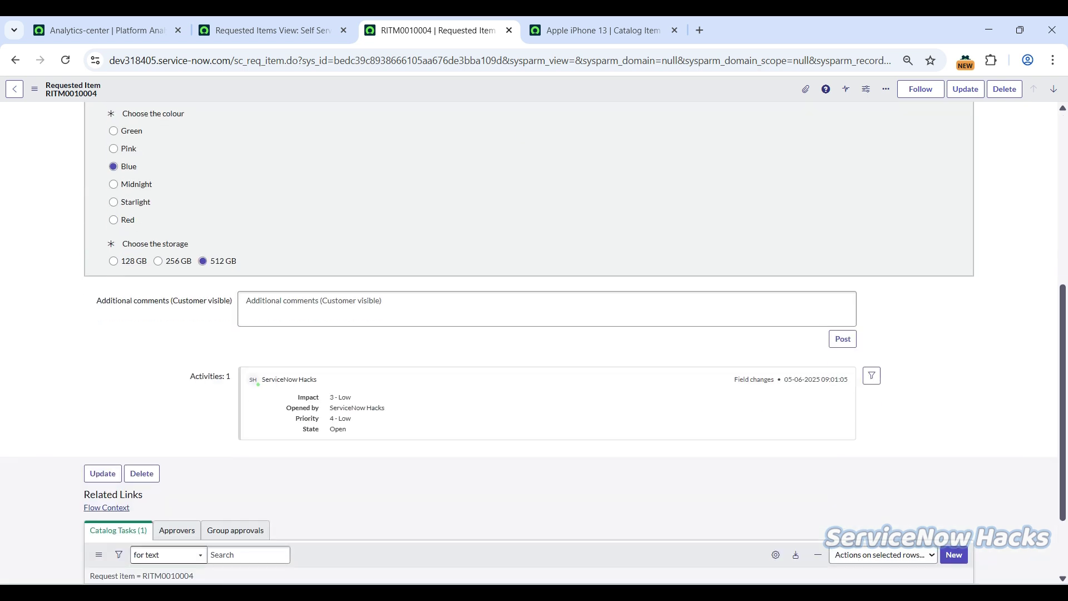
{"action": "scroll", "coordinate": [529, 333], "scroll_direction": "down", "scroll_amount": 2}
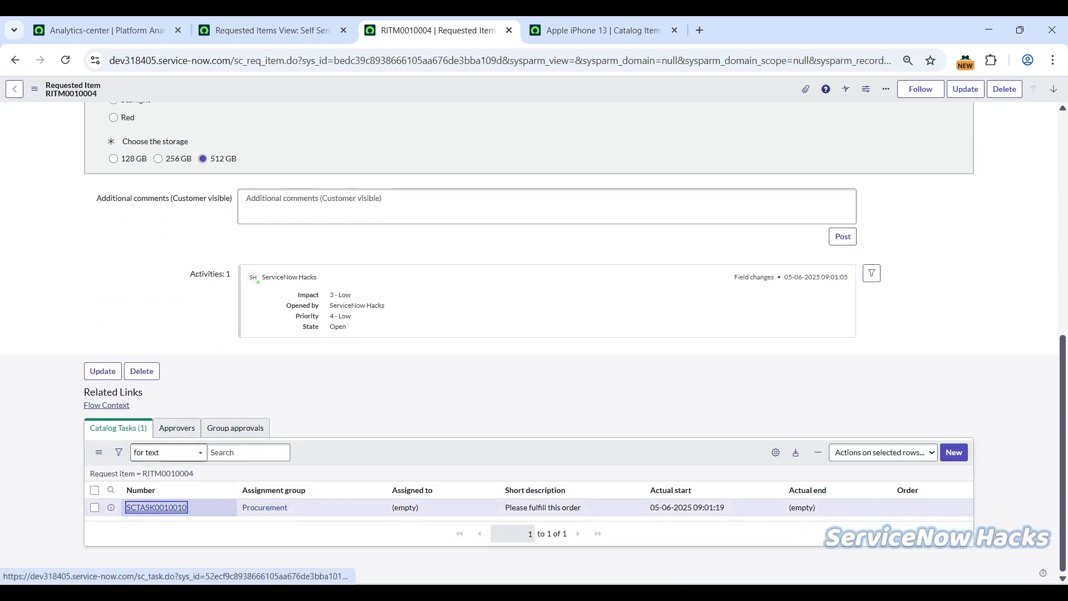
Open SCTASK0010010 in its own tab and bring up the form header's context menu
{"action": "middle_click", "coordinate": [156, 507]}
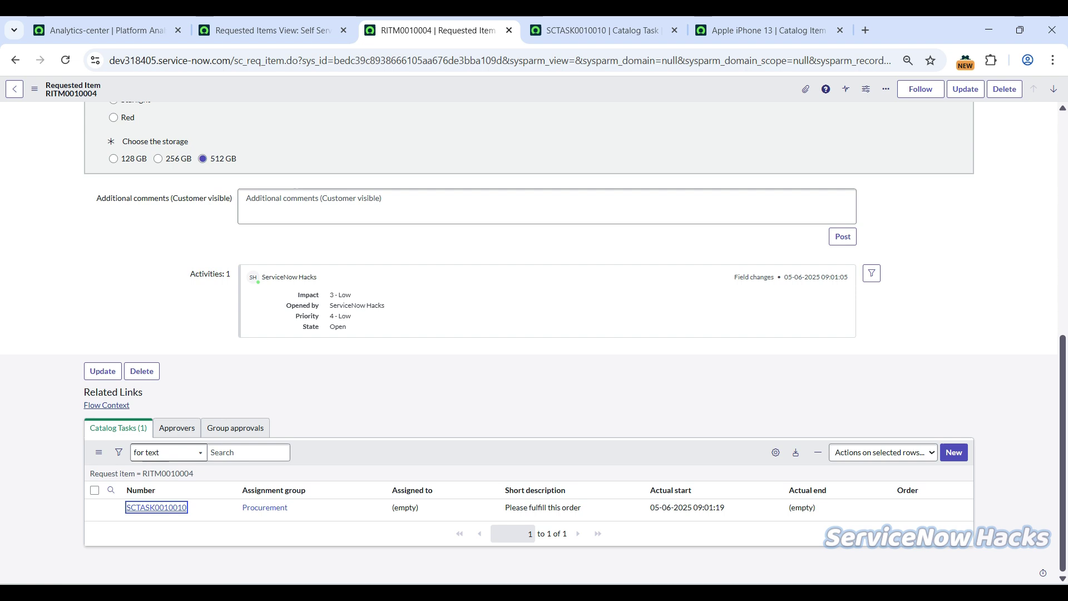
{"action": "key", "text": "ctrl+Tab"}
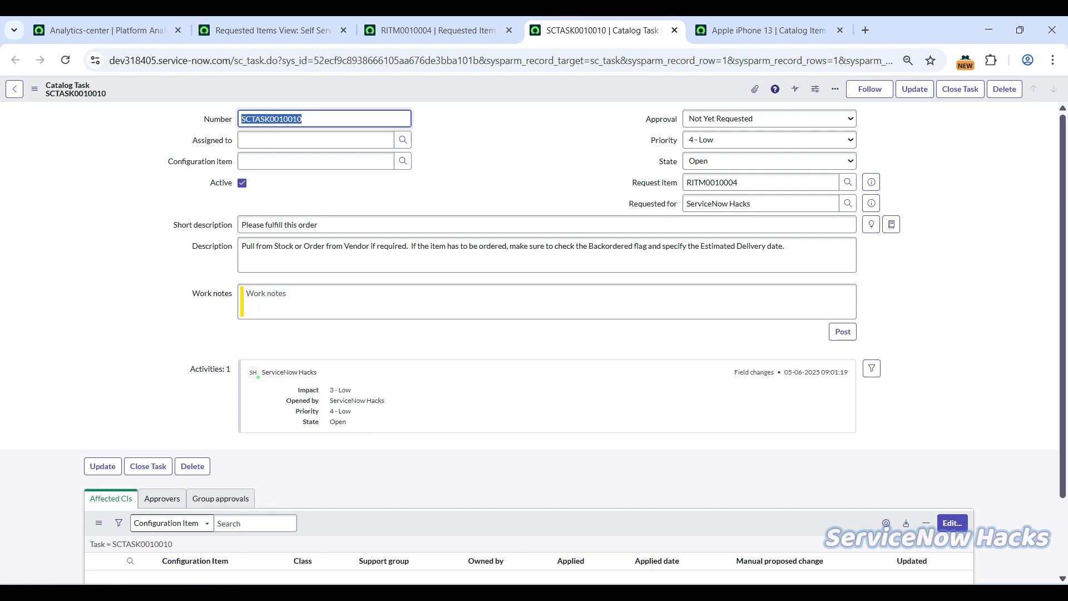
{"action": "right_click", "coordinate": [465, 89]}
In sc_task Form Design, filter on 'var', place Variable Editor above Short description, and save
{"action": "mouse_move", "coordinate": [493, 162]}
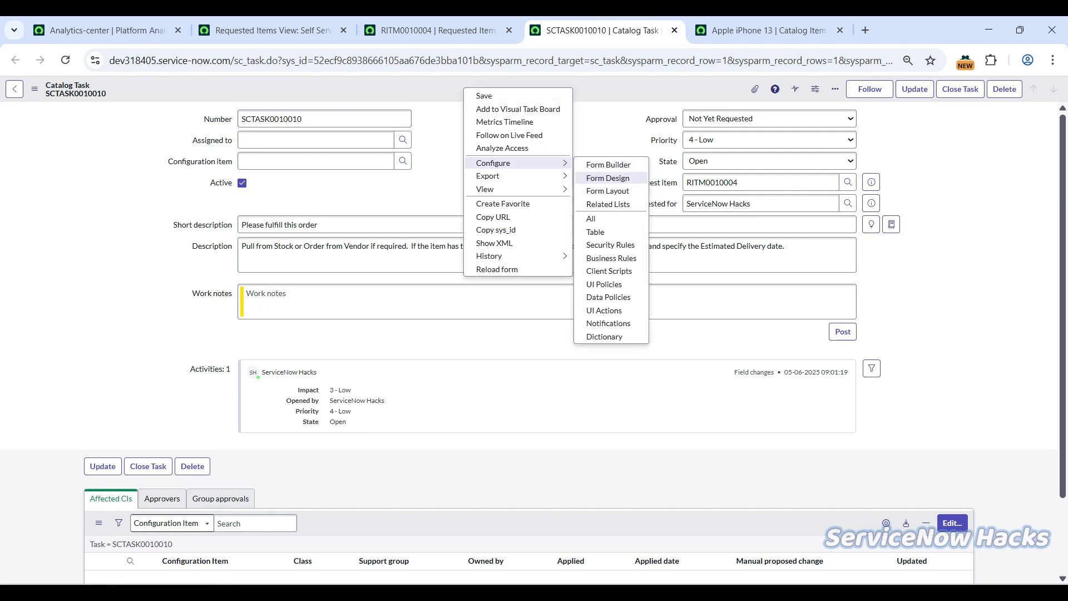
{"action": "left_click", "coordinate": [607, 178]}
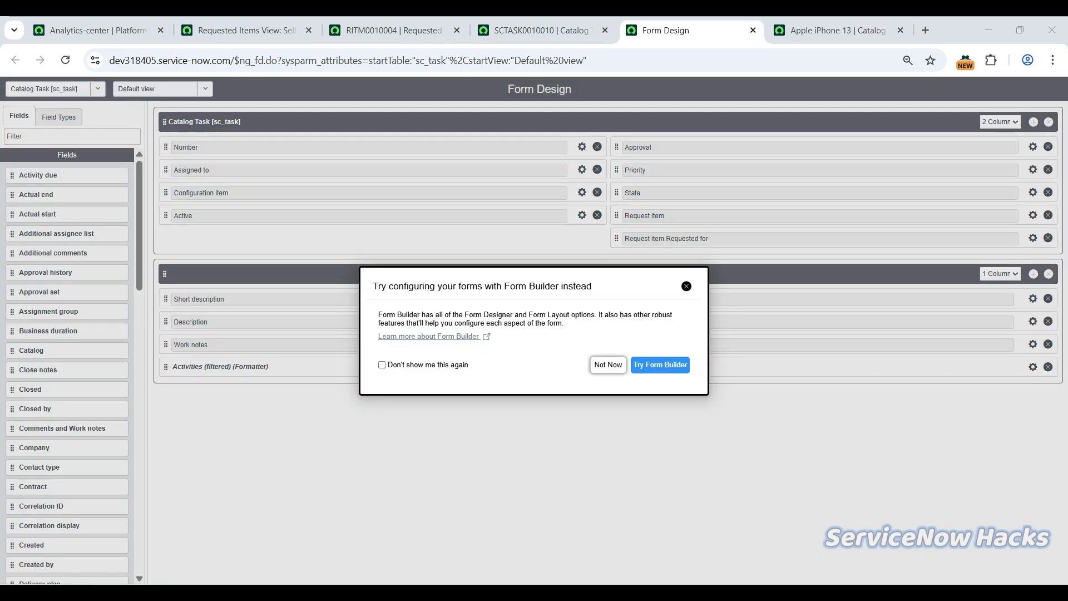
{"action": "left_click", "coordinate": [608, 365]}
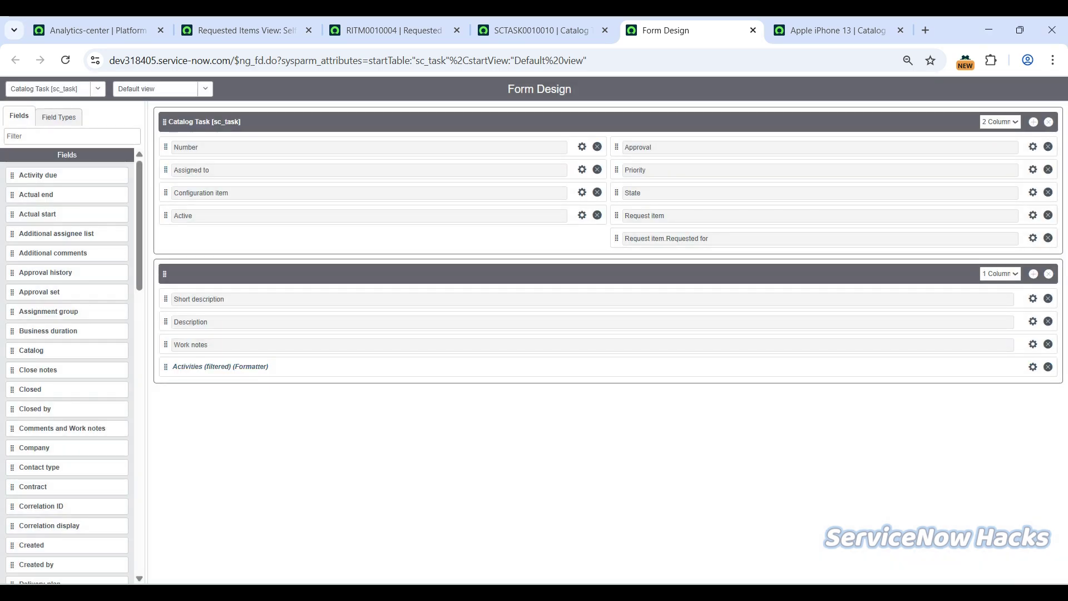
{"action": "left_click", "coordinate": [72, 137]}
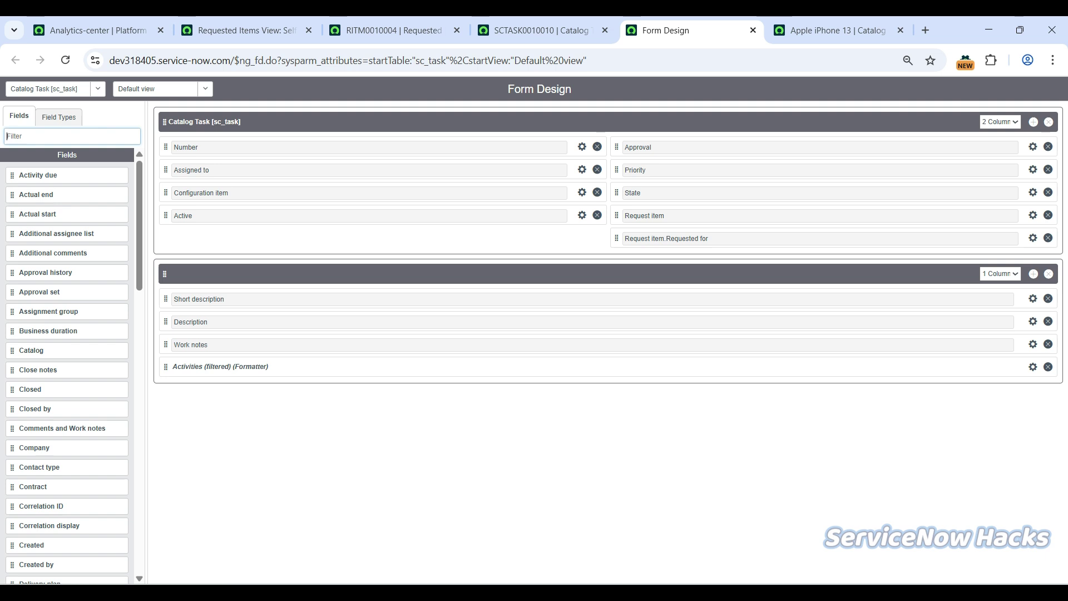
{"action": "type", "text": "vari"}
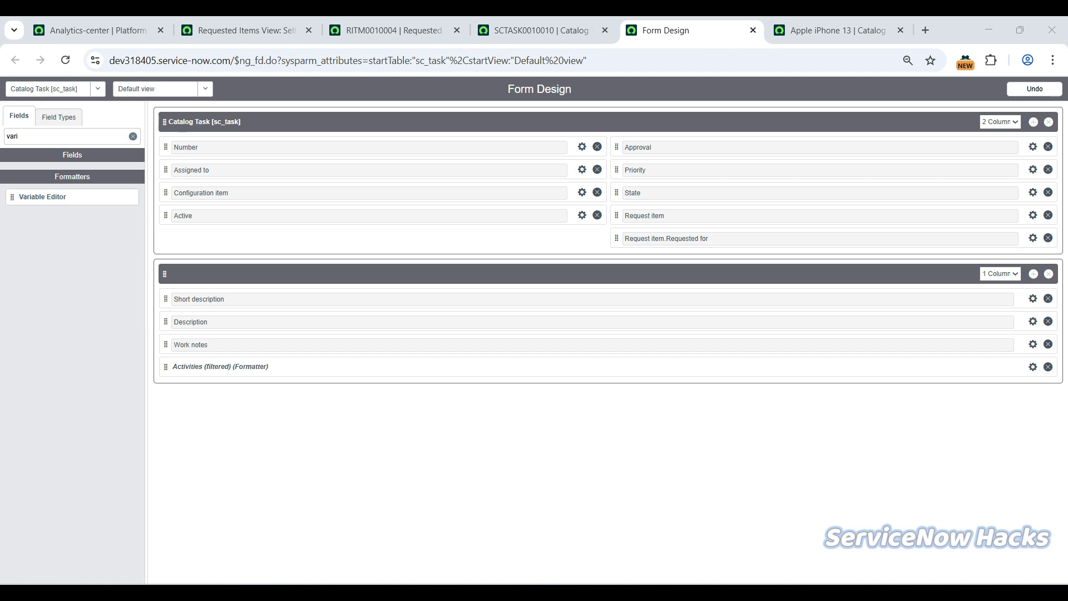
{"action": "left_click_drag", "start_coordinate": [42, 196], "coordinate": [223, 299]}
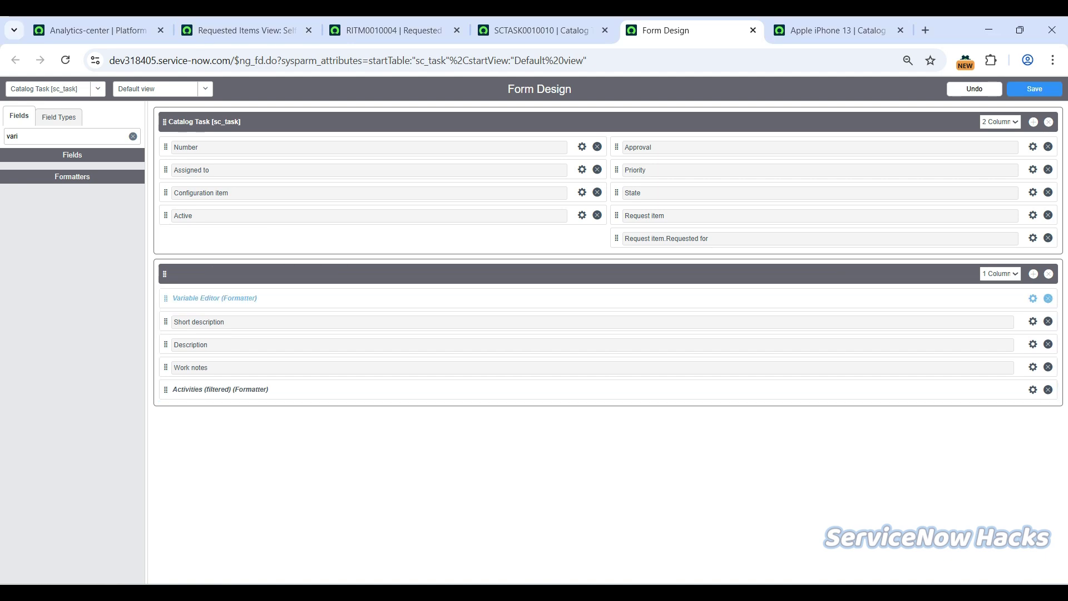
{"action": "left_click", "coordinate": [1034, 89]}
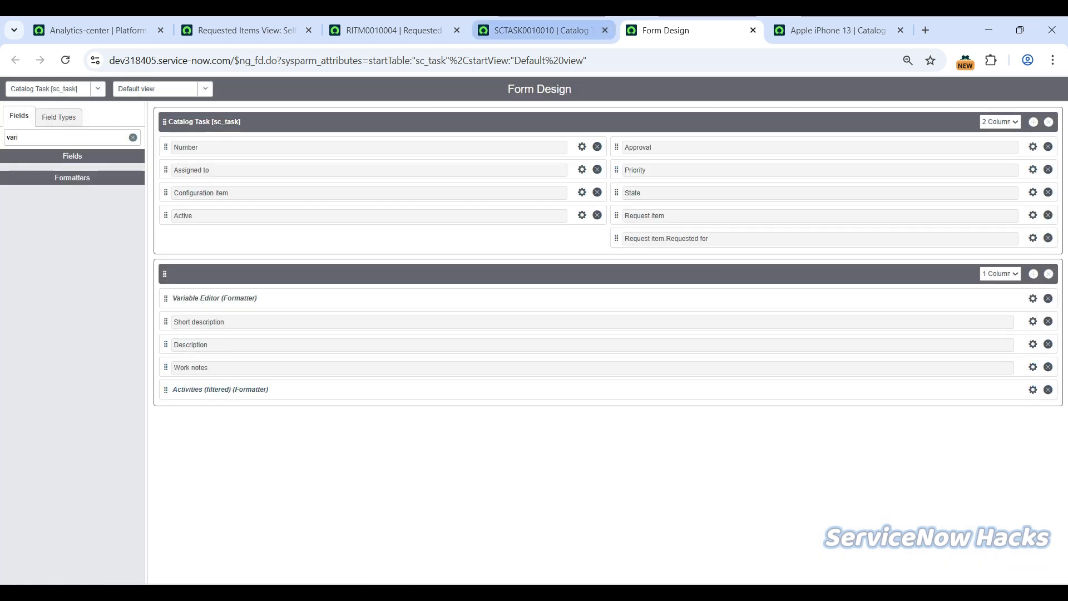
Close the form designer and reload SCTASK0010010
{"action": "left_click", "coordinate": [754, 30]}
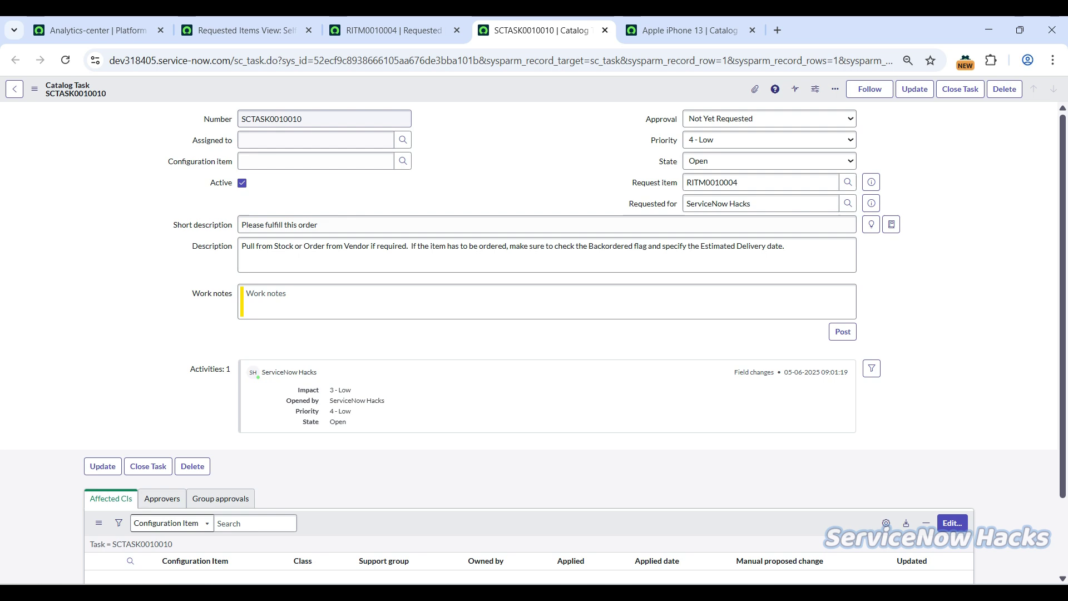
{"action": "left_click", "coordinate": [65, 60]}
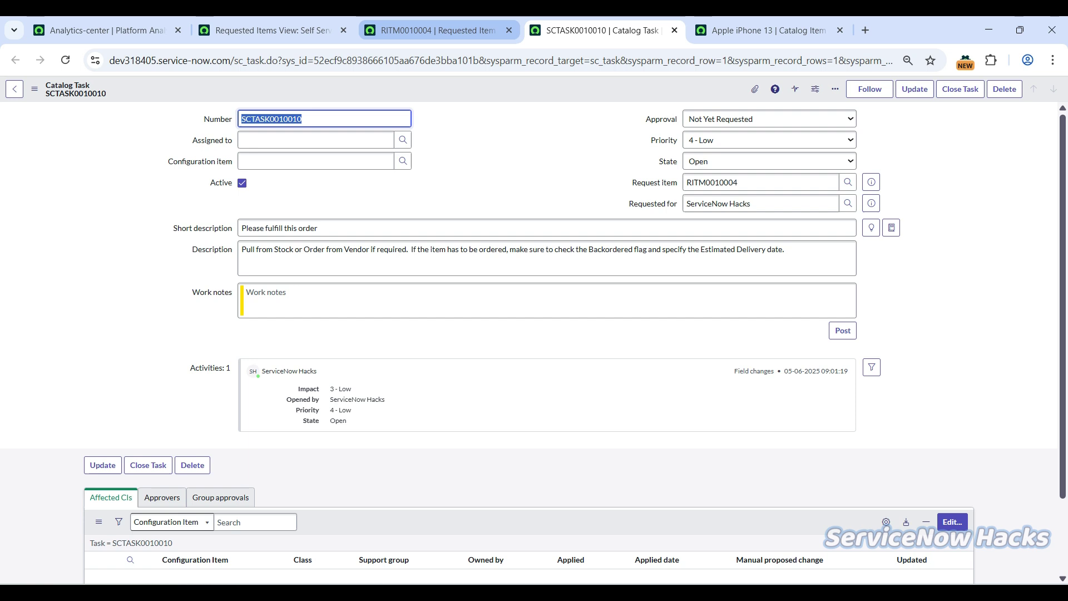
{"action": "left_click_drag", "start_coordinate": [747, 183], "coordinate": [719, 183]}
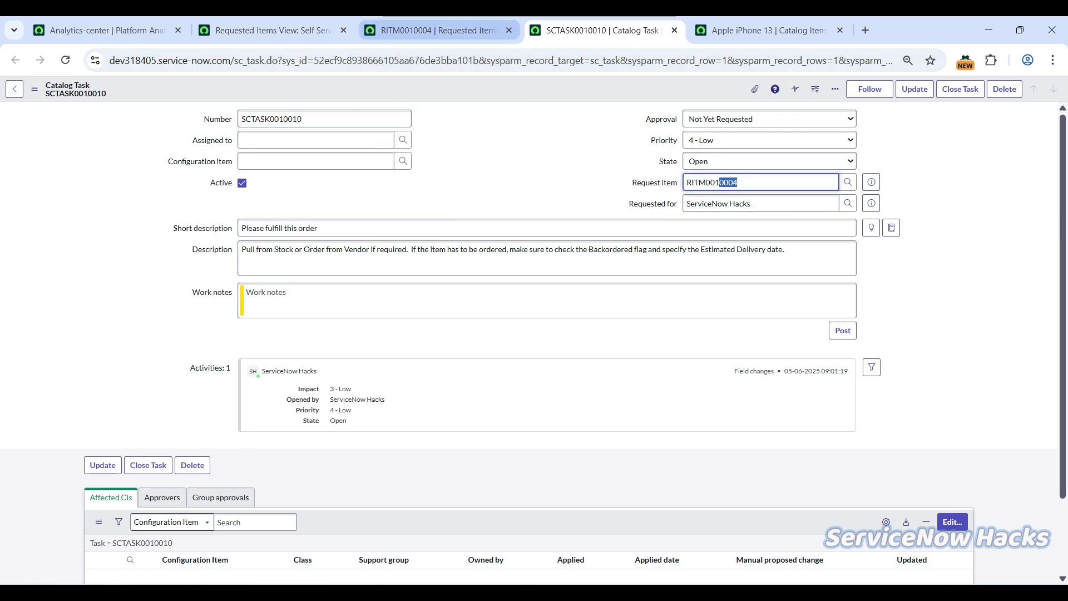
Compare the RITM0010004 and SCTASK0010010 tabs, ending on RITM0010004
{"action": "left_click", "coordinate": [438, 31]}
{"action": "scroll", "coordinate": [529, 334], "scroll_direction": "up", "scroll_amount": 7}
{"action": "scroll", "coordinate": [535, 334], "scroll_direction": "up", "scroll_amount": 1}
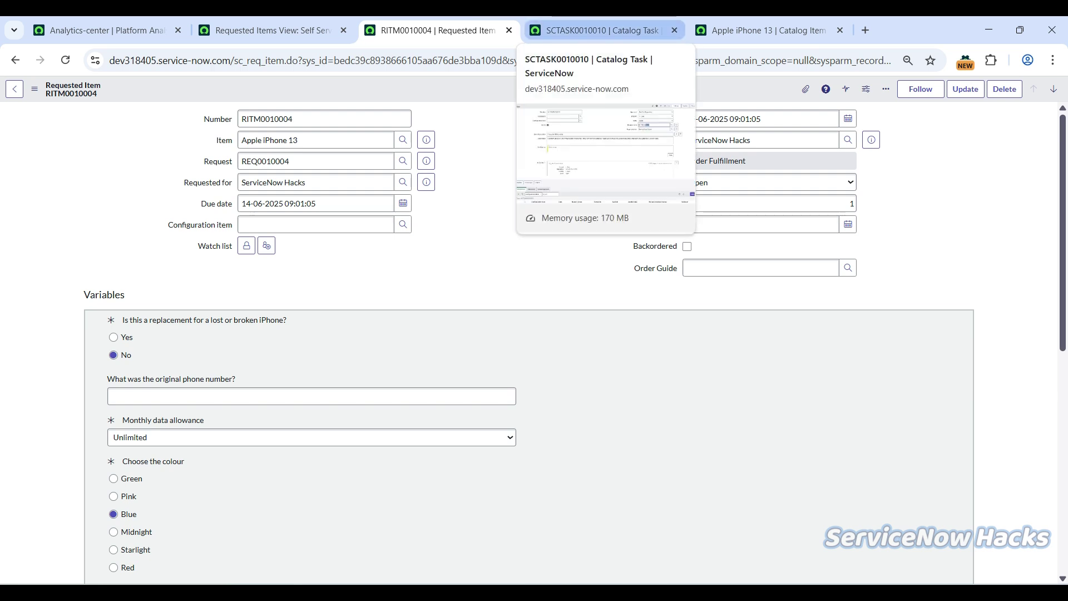
{"action": "left_click", "coordinate": [598, 30]}
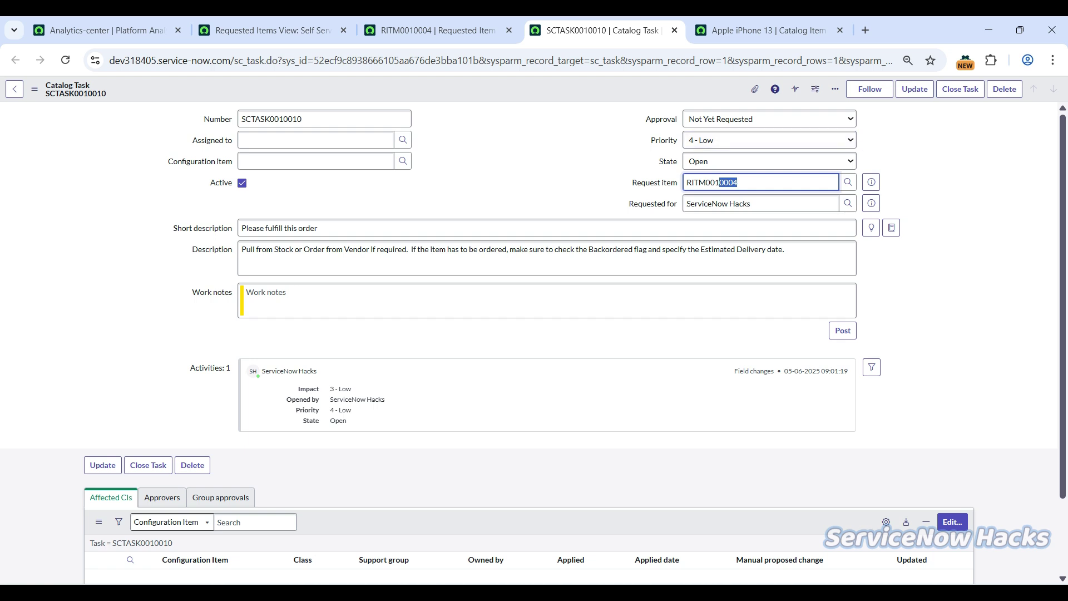
{"action": "left_click", "coordinate": [548, 183]}
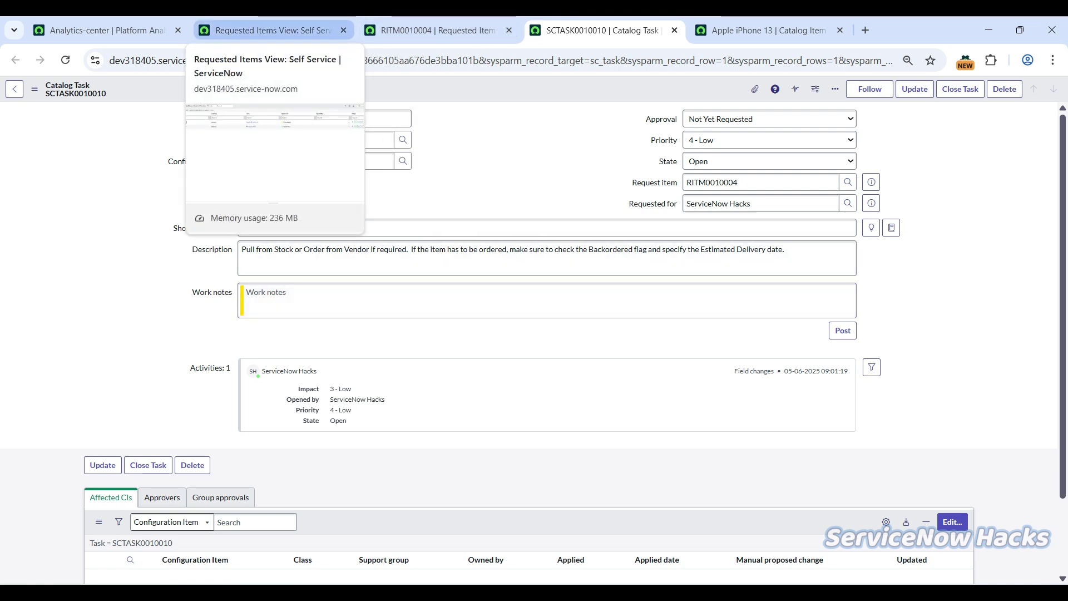
{"action": "left_click", "coordinate": [267, 31]}
{"action": "left_click", "coordinate": [434, 30]}
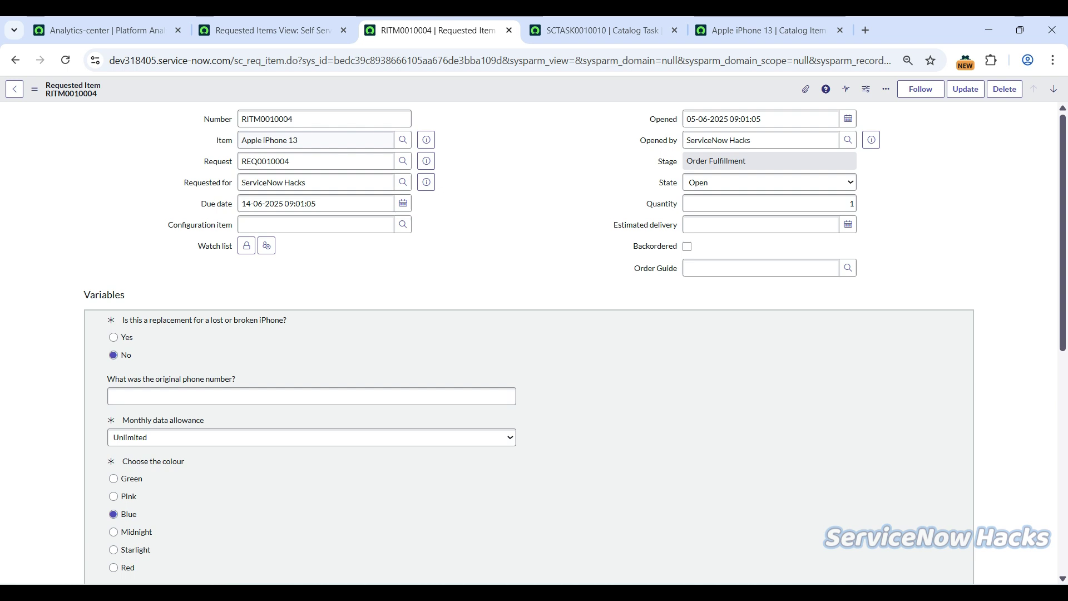
From the Apple iPhone 13 catalog item, open each variable and the full variables list in separate tabs
{"action": "left_click_drag", "start_coordinate": [309, 141], "coordinate": [231, 141]}
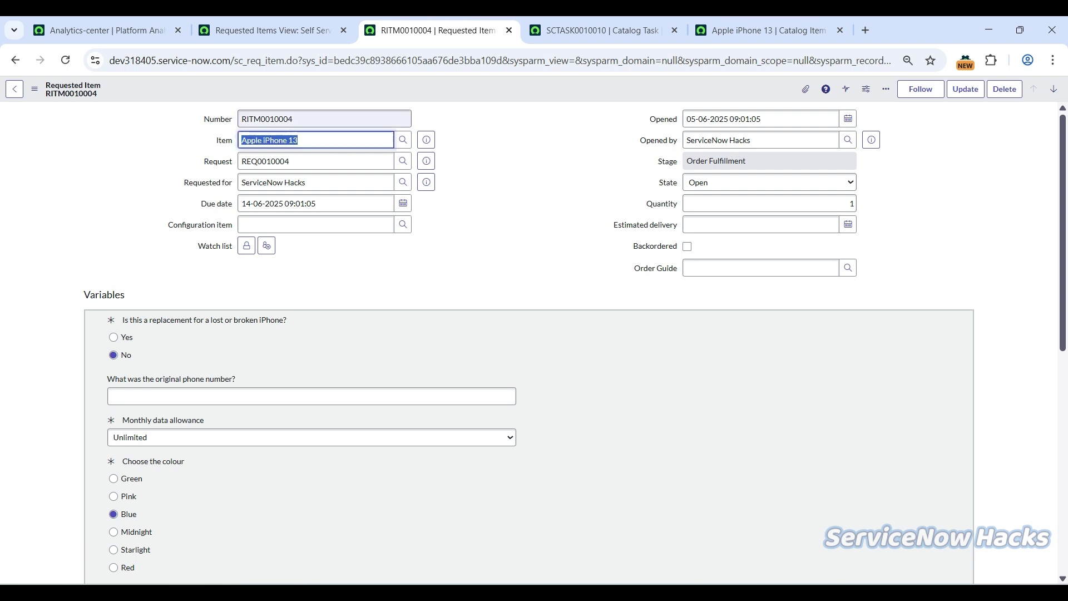
{"action": "left_click", "coordinate": [769, 30]}
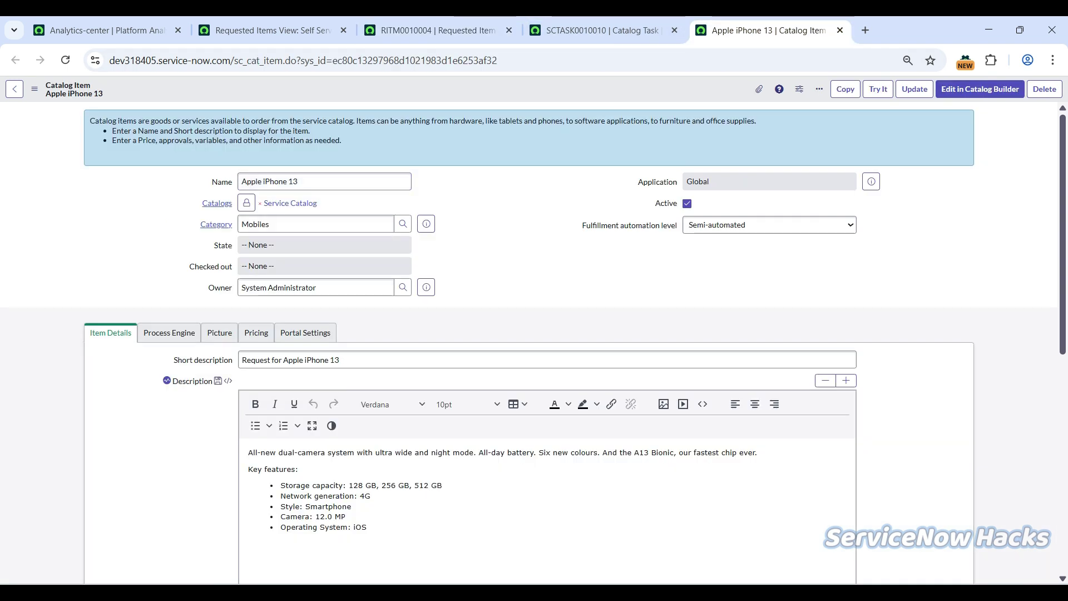
{"action": "scroll", "coordinate": [528, 342], "scroll_direction": "down", "scroll_amount": 8}
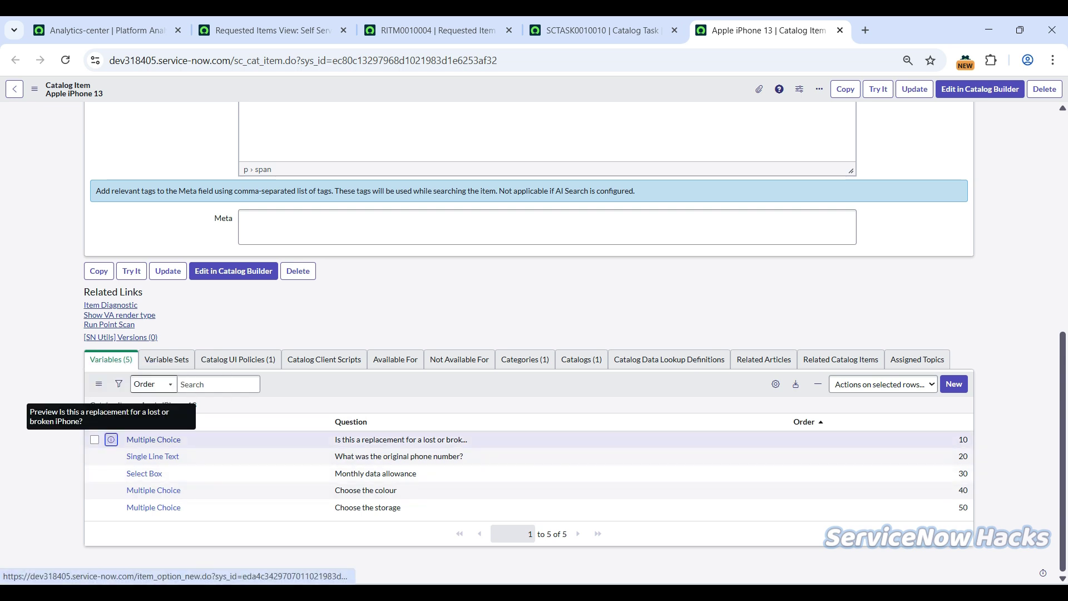
{"action": "middle_click", "coordinate": [111, 439]}
{"action": "middle_click", "coordinate": [111, 456]}
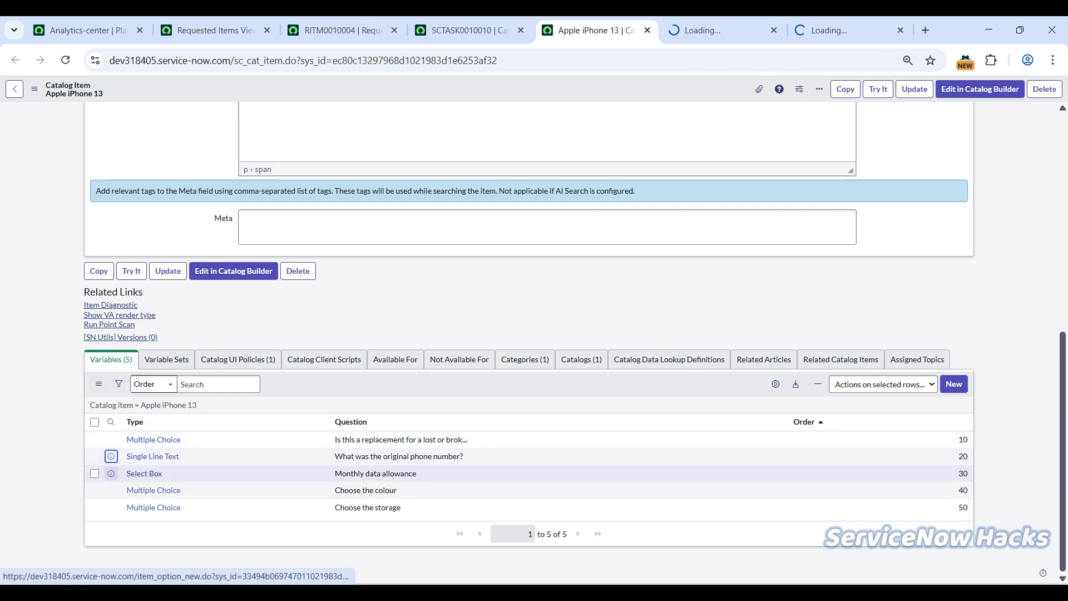
{"action": "middle_click", "coordinate": [112, 474]}
{"action": "right_click", "coordinate": [156, 405]}
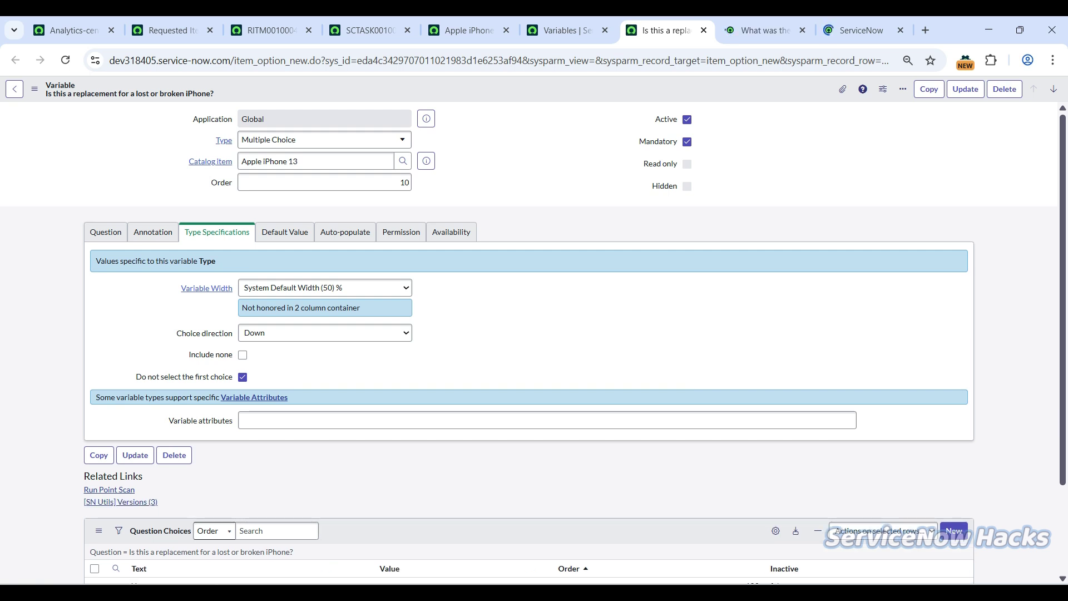
In the Variable Form Design, filter on 'globa', add Global beneath Unique, and save
{"action": "right_click", "coordinate": [503, 92]}
{"action": "mouse_move", "coordinate": [556, 195]}
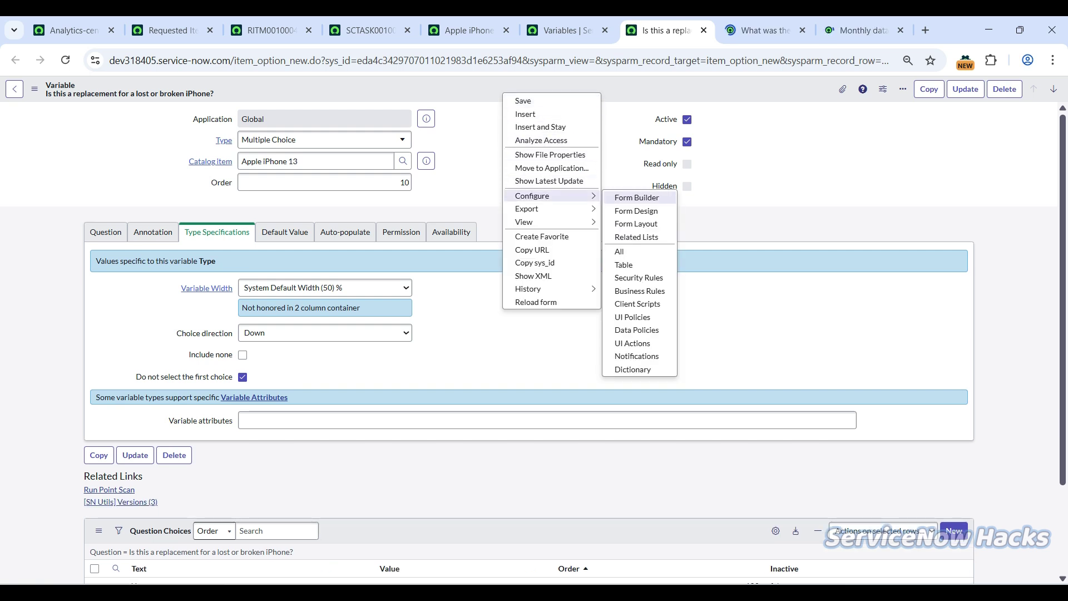
{"action": "left_click", "coordinate": [636, 211]}
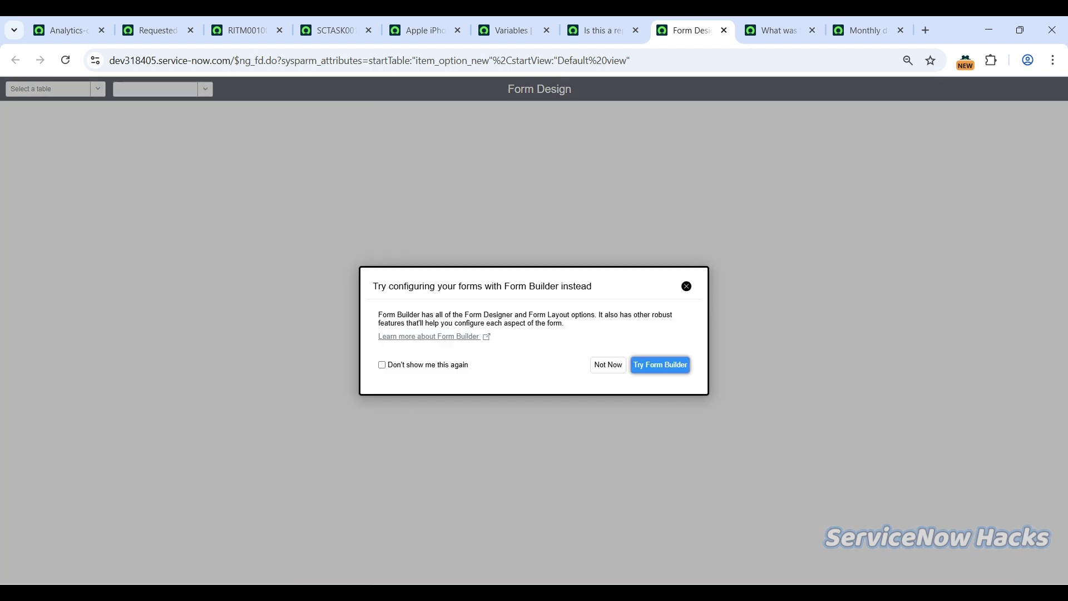
{"action": "left_click", "coordinate": [608, 365]}
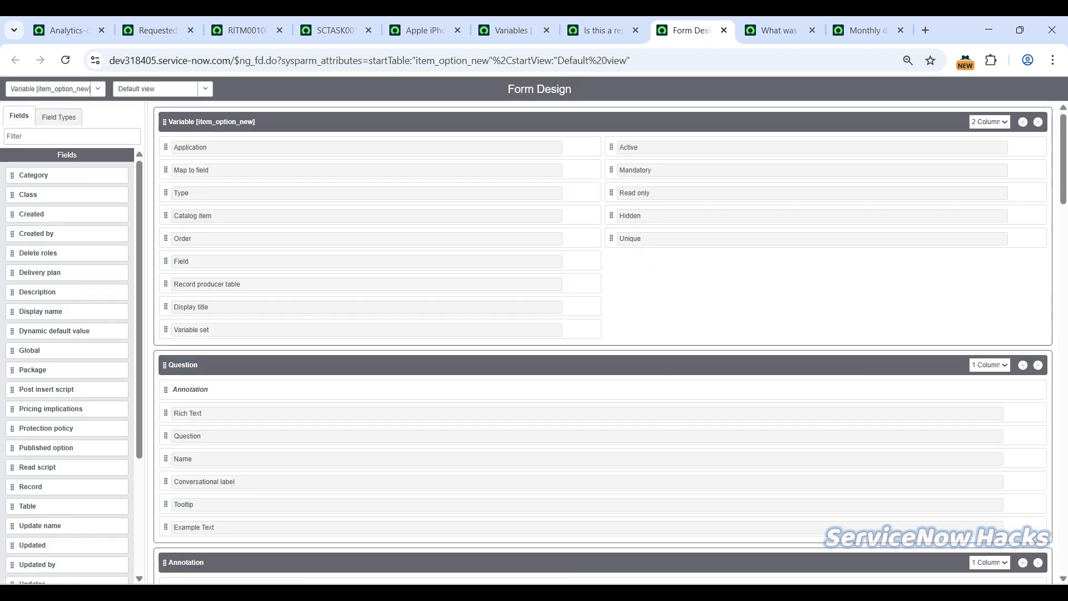
{"action": "left_click", "coordinate": [72, 136]}
{"action": "type", "text": "globa"}
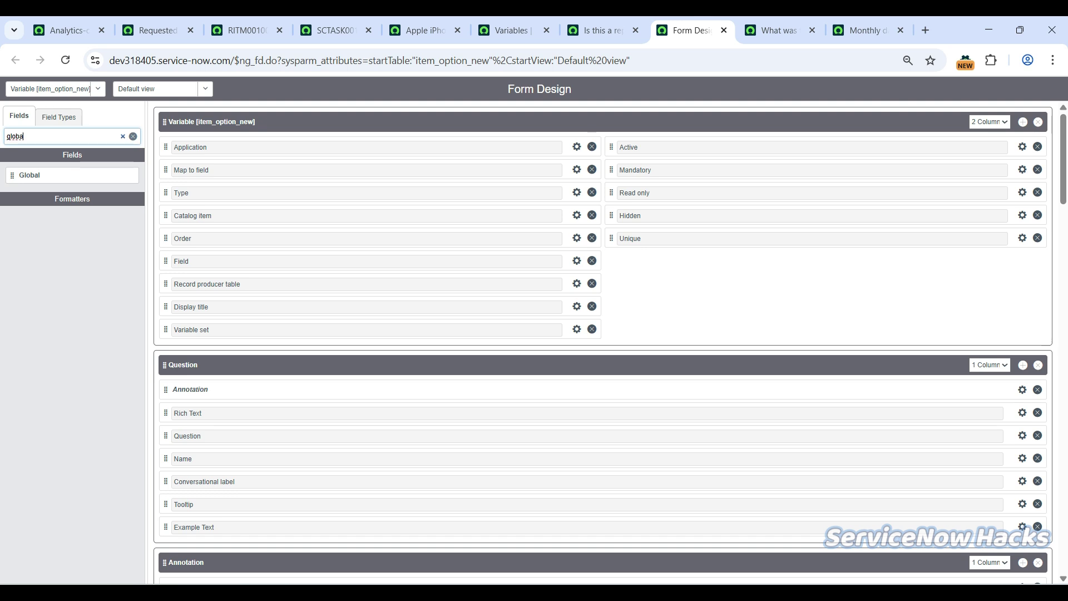
{"action": "left_click_drag", "start_coordinate": [29, 174], "coordinate": [690, 262]}
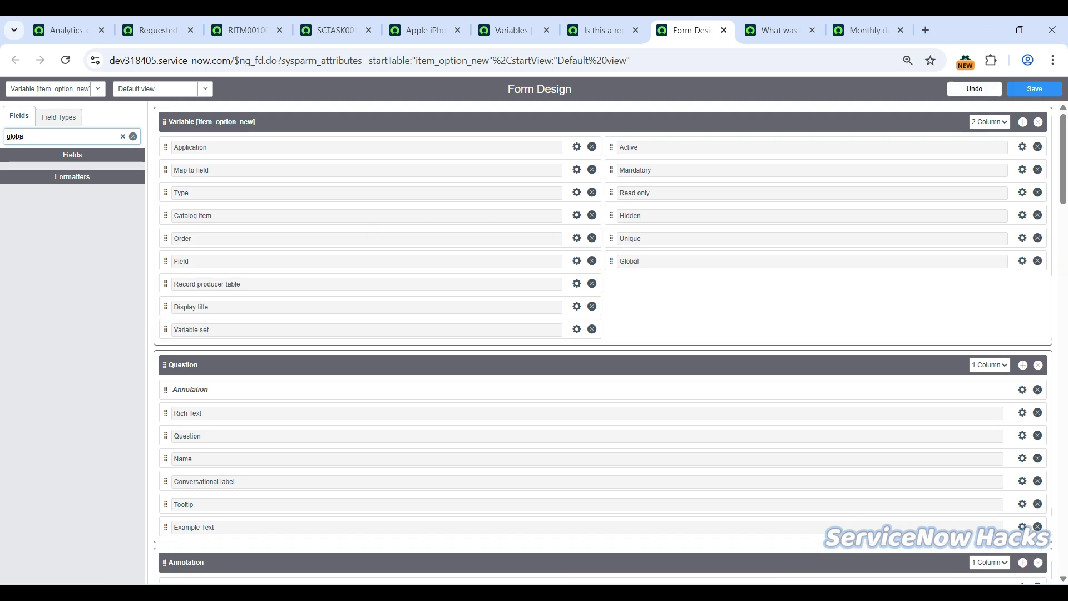
{"action": "left_click", "coordinate": [1035, 89]}
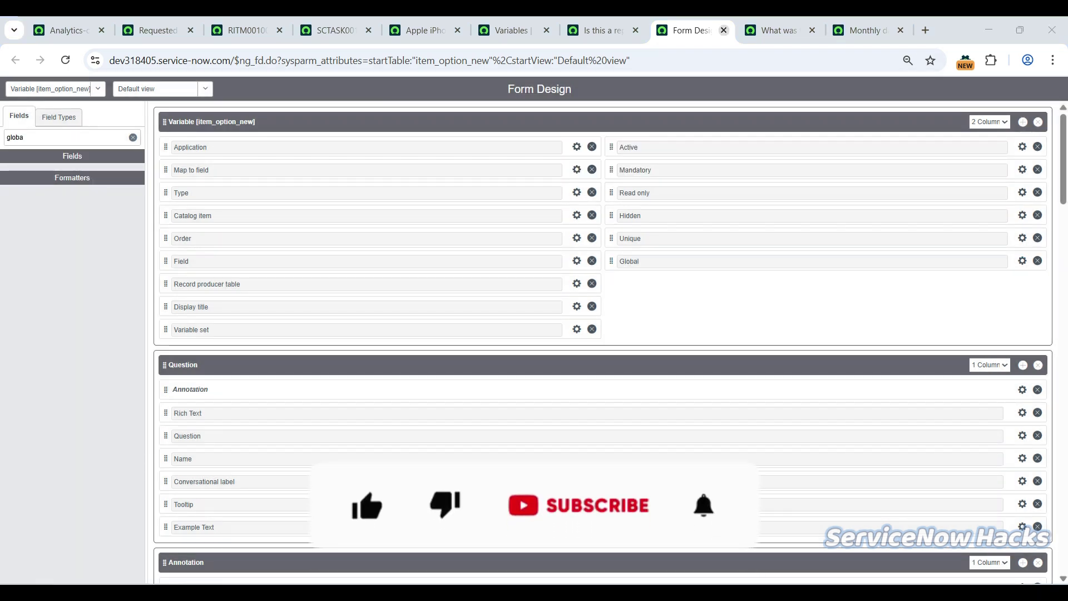
Close the designer, reload the variable record to show Global, and review the RITM and SCTASK tabs
{"action": "key", "text": "ctrl+w"}
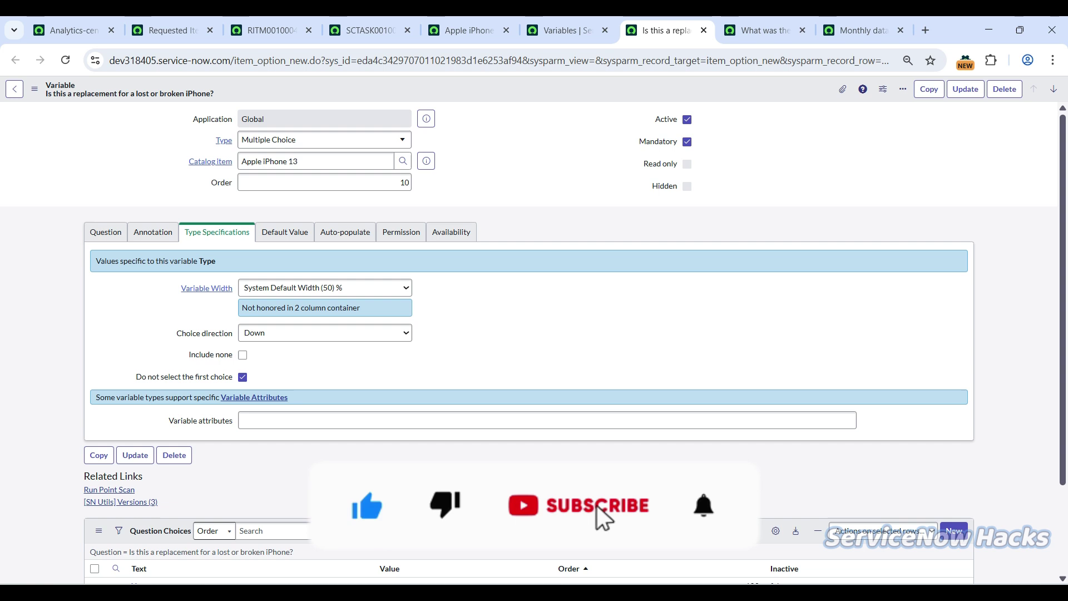
{"action": "left_click", "coordinate": [65, 60]}
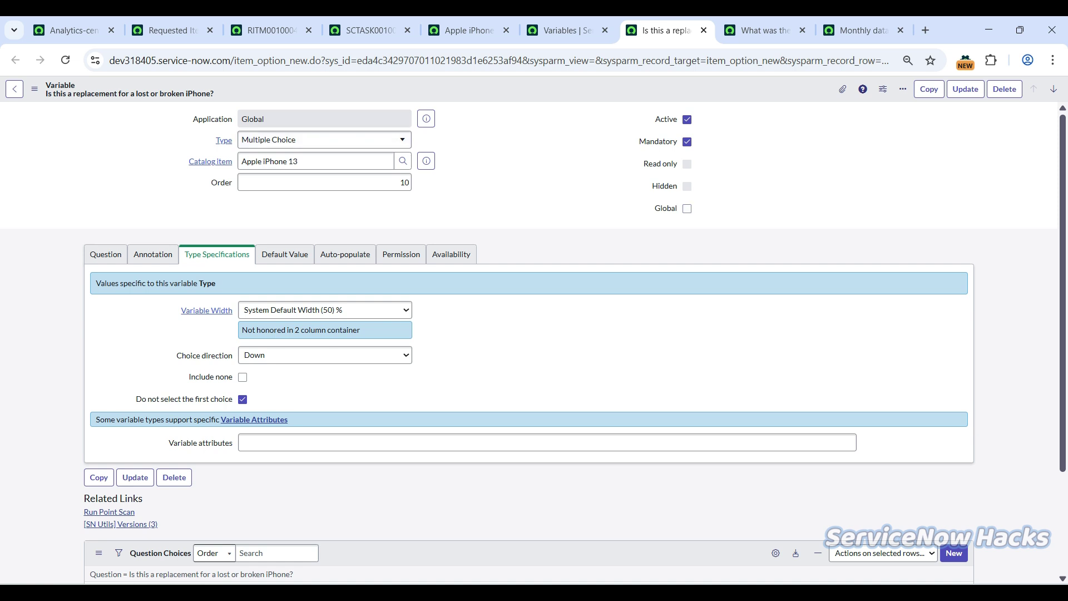
{"action": "left_click", "coordinate": [272, 31]}
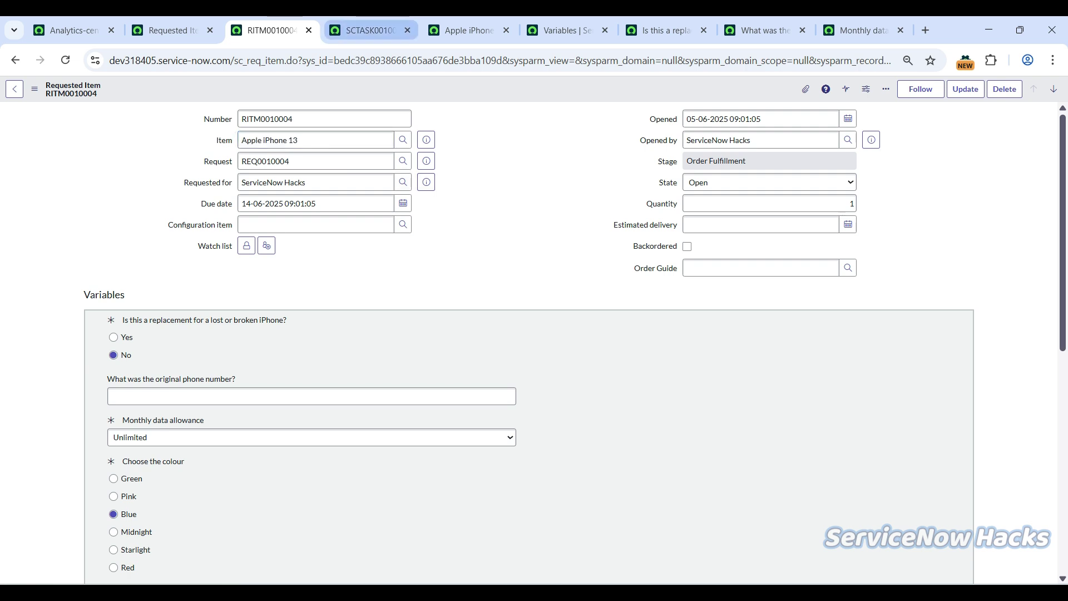
{"action": "left_click", "coordinate": [368, 30]}
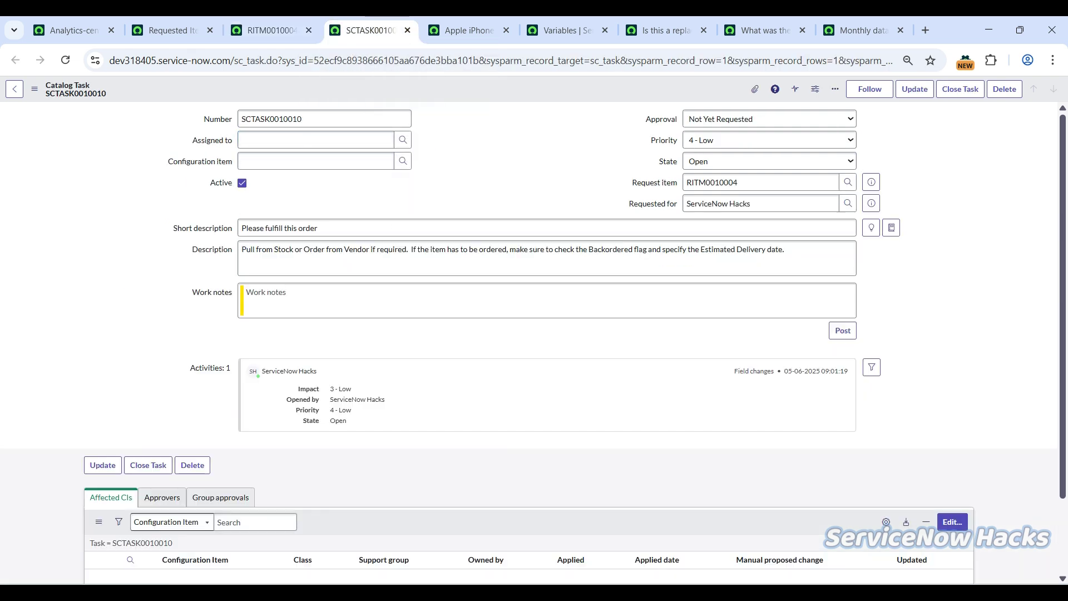
{"action": "left_click", "coordinate": [273, 30]}
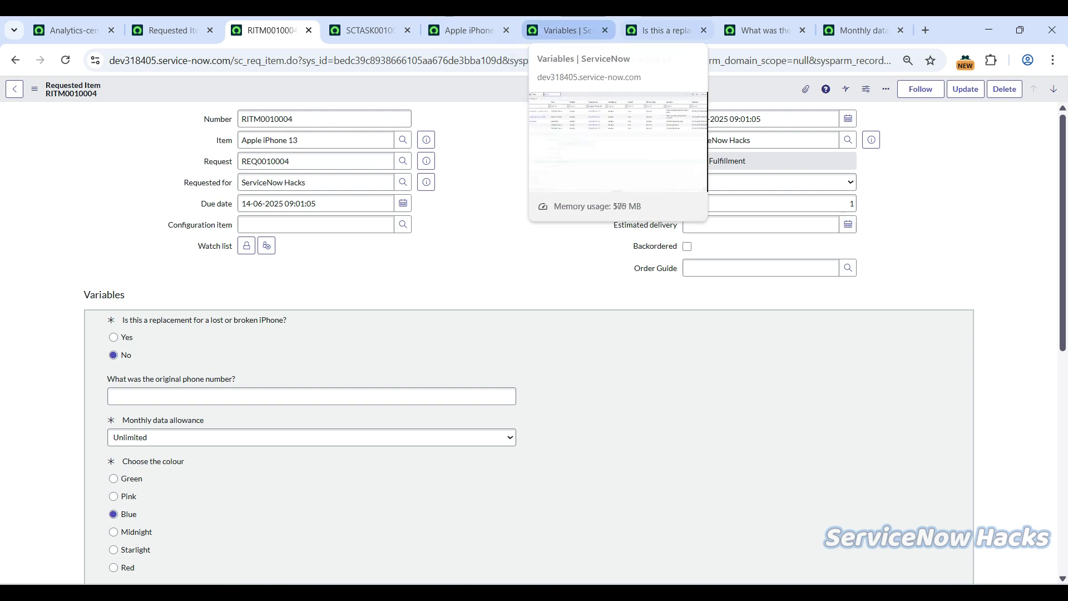
{"action": "left_click", "coordinate": [564, 30]}
{"action": "left_click", "coordinate": [663, 30]}
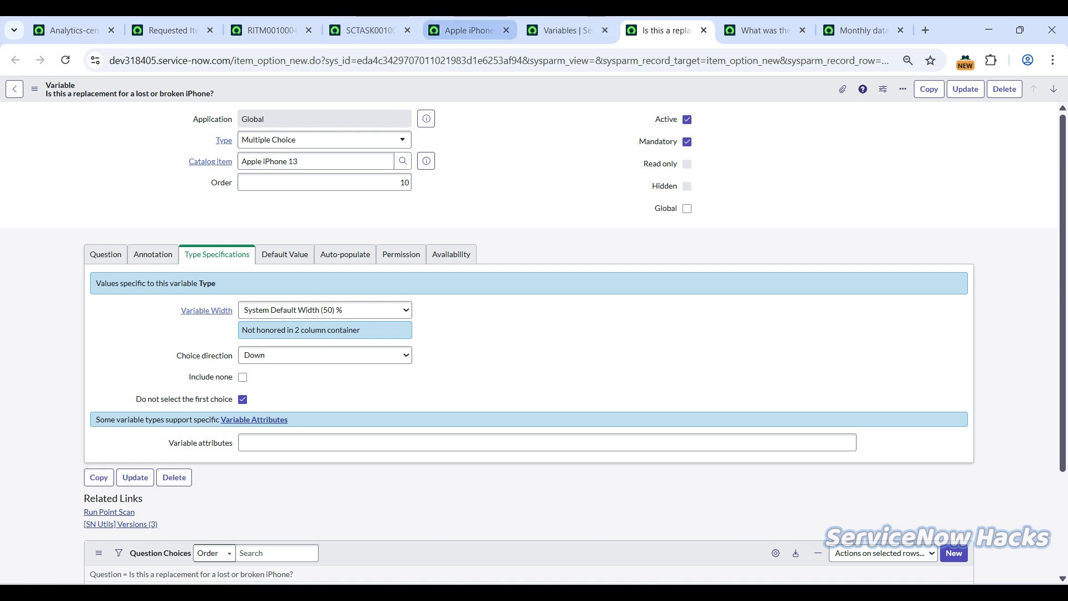
Open the Apple iPhone 13 variables list in a new window
{"action": "key", "text": "ctrl+shift+Tab"}
{"action": "key", "text": "ctrl+shift+Tab"}
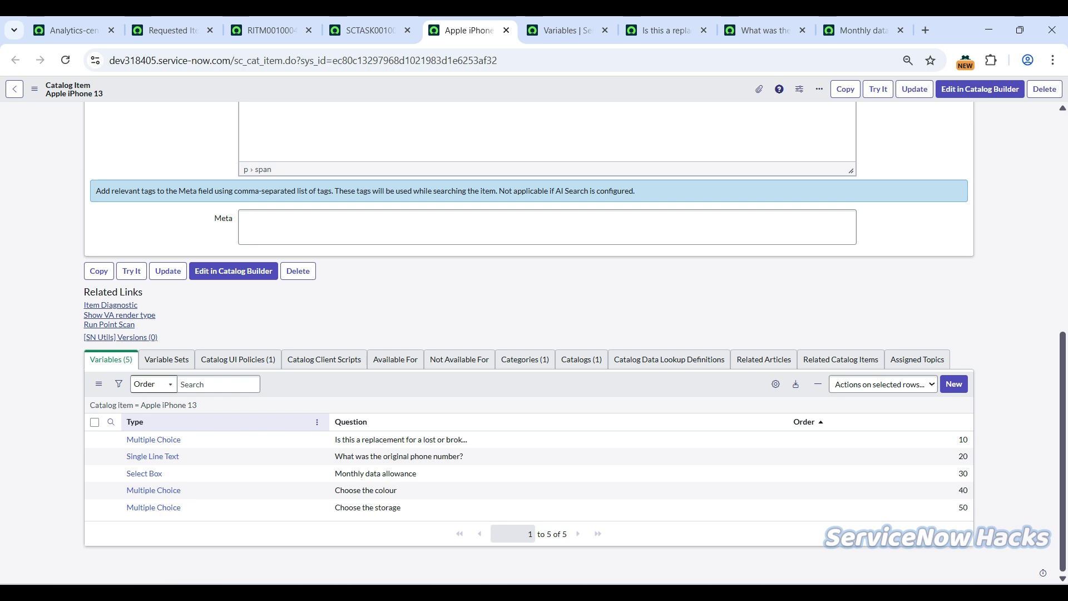
{"action": "right_click", "coordinate": [180, 405]}
{"action": "left_click", "coordinate": [223, 411]}
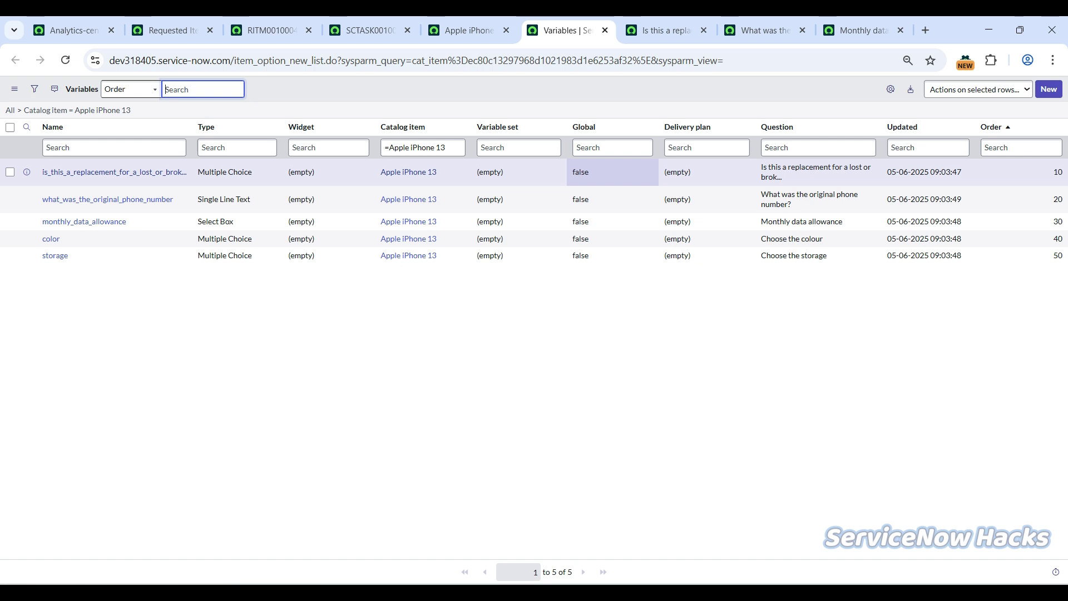
Set Global to true for all five variables, then view SCTASK0010010
{"action": "left_click_drag", "start_coordinate": [612, 172], "coordinate": [613, 256]}
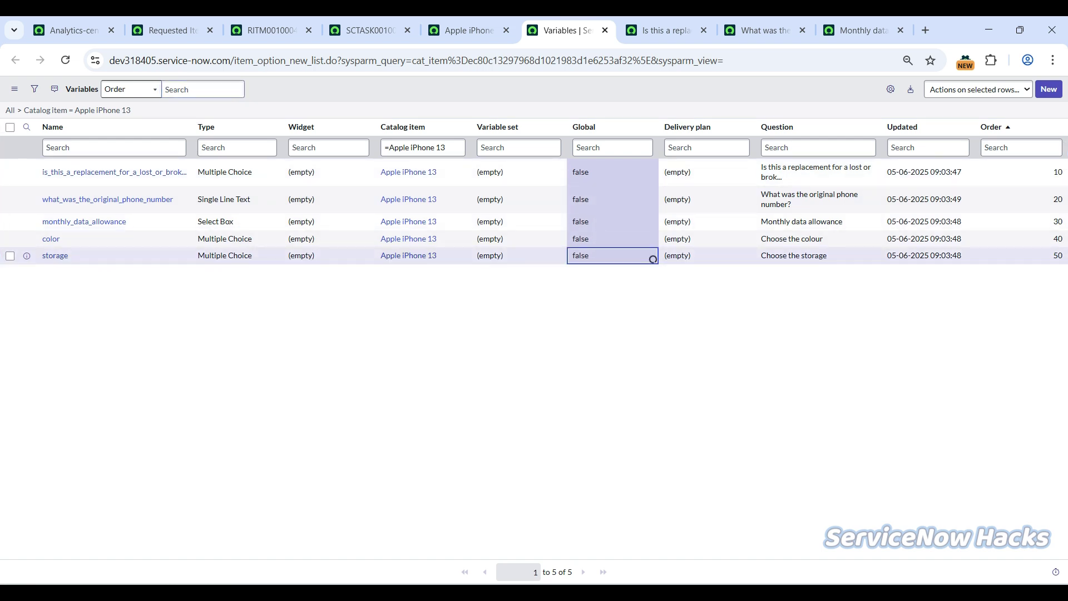
{"action": "left_click", "coordinate": [588, 260]}
{"action": "left_click", "coordinate": [586, 278]}
{"action": "key", "text": "Return"}
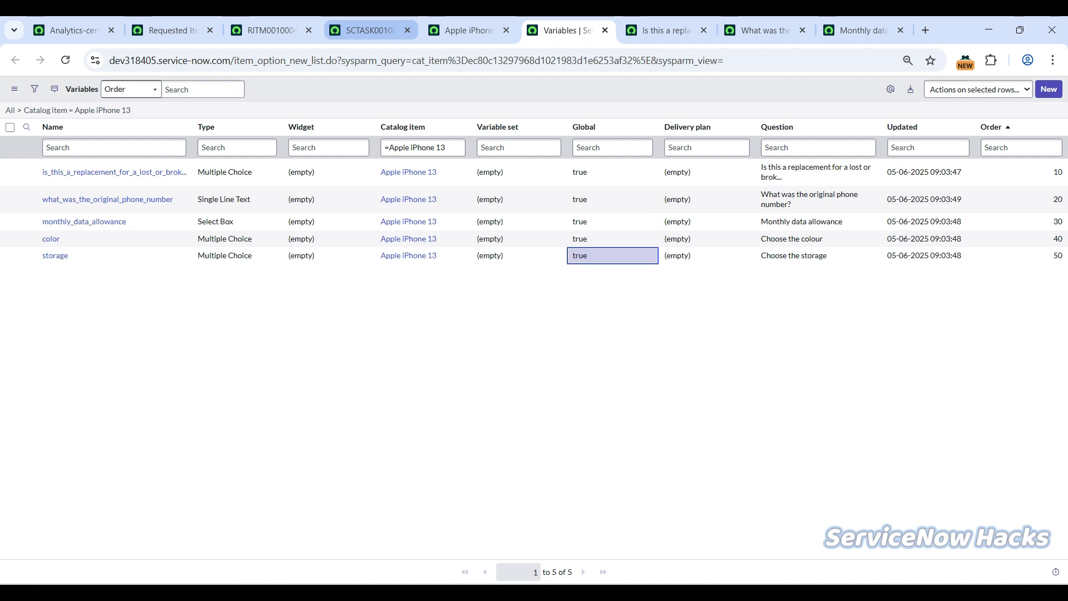
{"action": "left_click", "coordinate": [370, 30]}
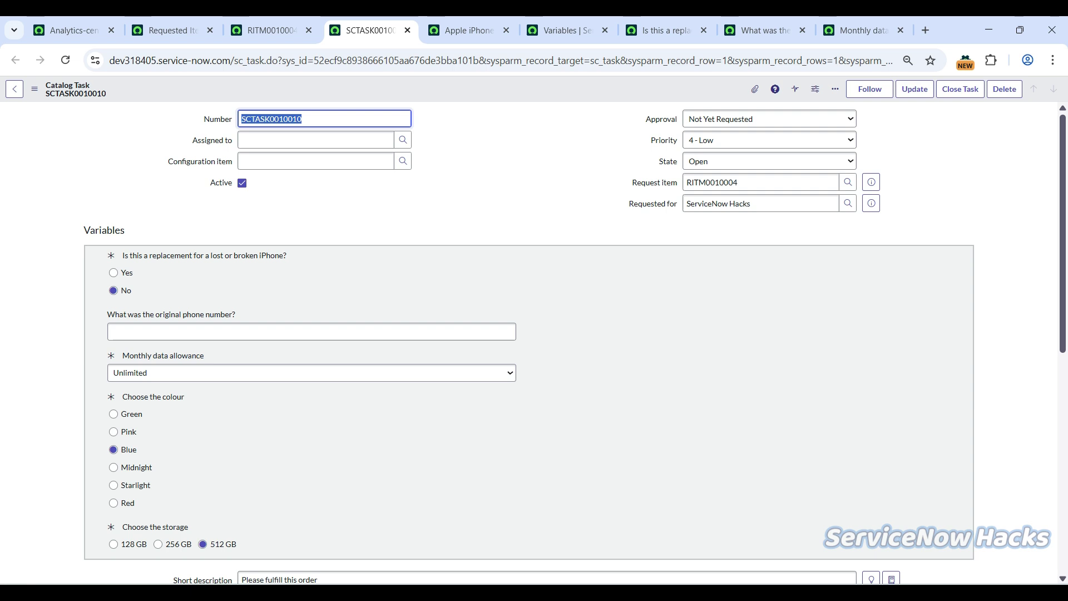
Compare SCTASK0010010's Variables section against the variables list, confirming all five Global values read true
{"action": "scroll", "coordinate": [528, 342], "scroll_direction": "down", "scroll_amount": 3}
{"action": "scroll", "coordinate": [528, 343], "scroll_direction": "up", "scroll_amount": 3}
{"action": "left_click", "coordinate": [563, 30]}
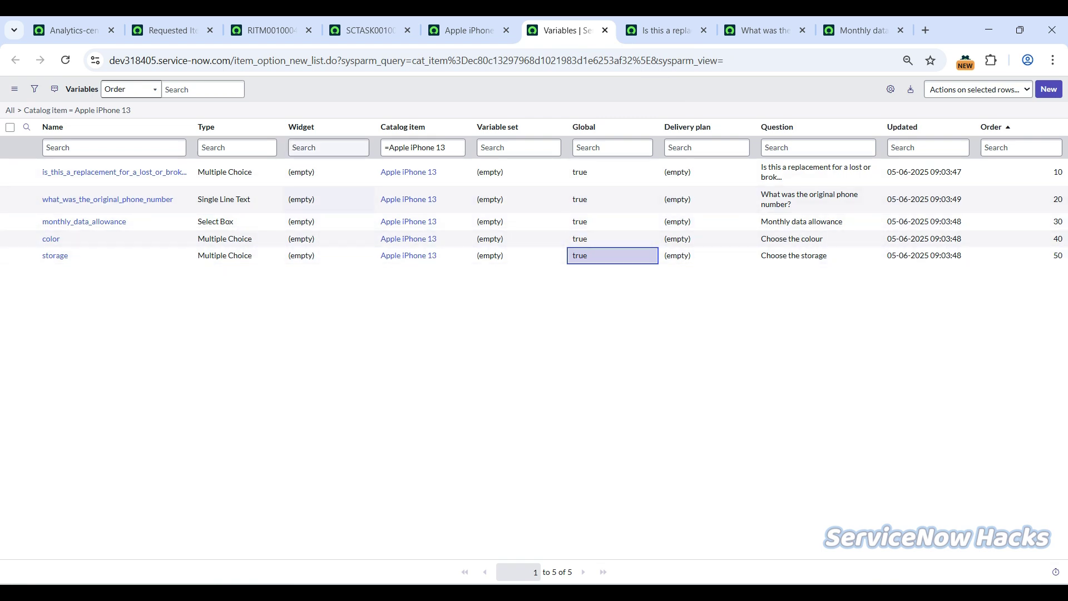
{"action": "left_click", "coordinate": [370, 30]}
{"action": "left_click", "coordinate": [500, 192]}
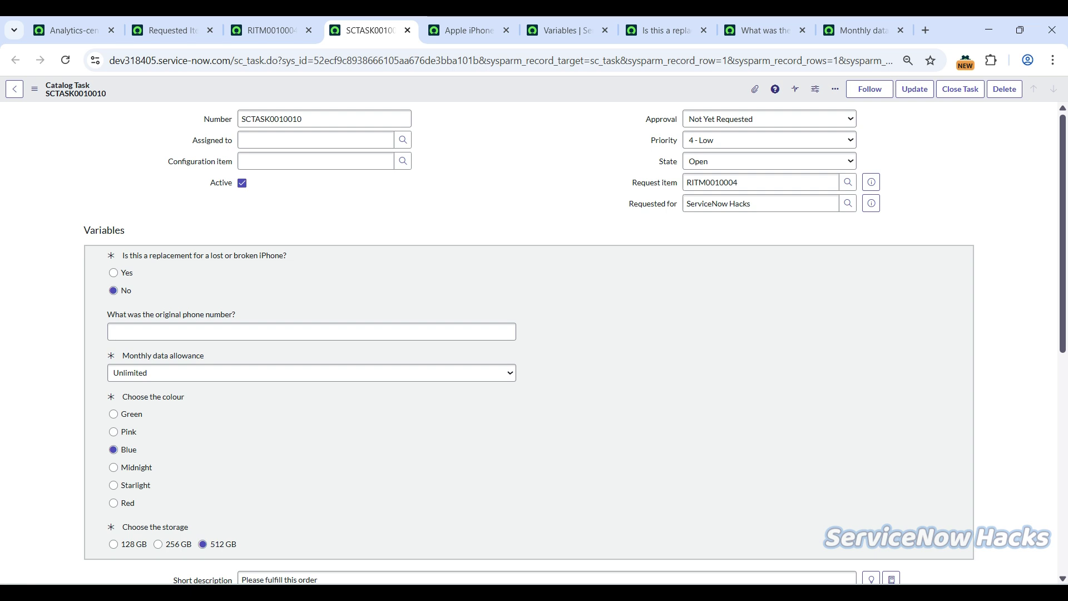
{"action": "left_click", "coordinate": [567, 30]}
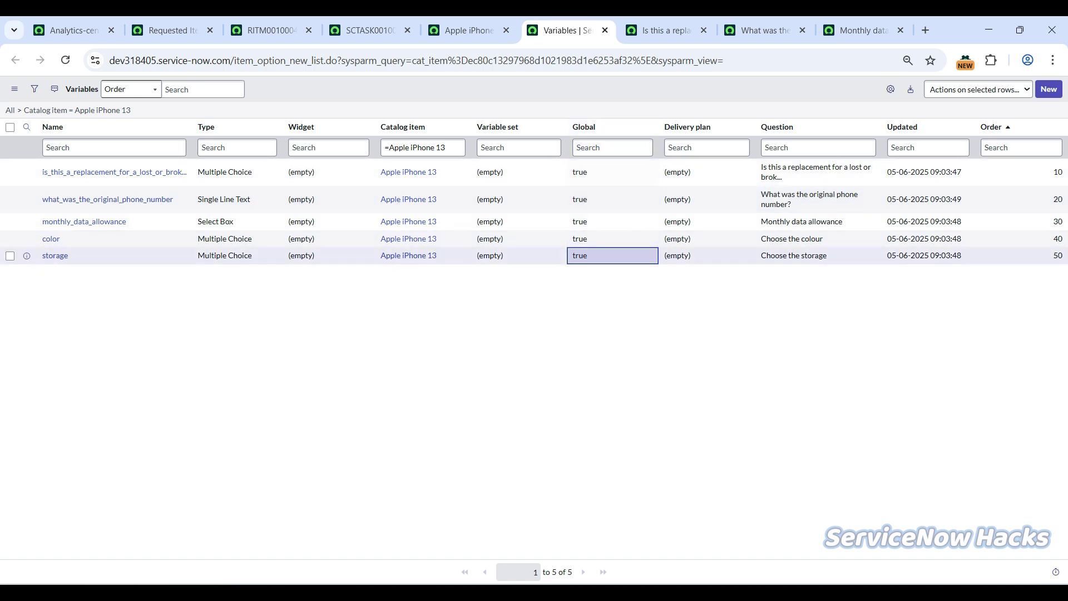
{"action": "left_click", "coordinate": [370, 31]}
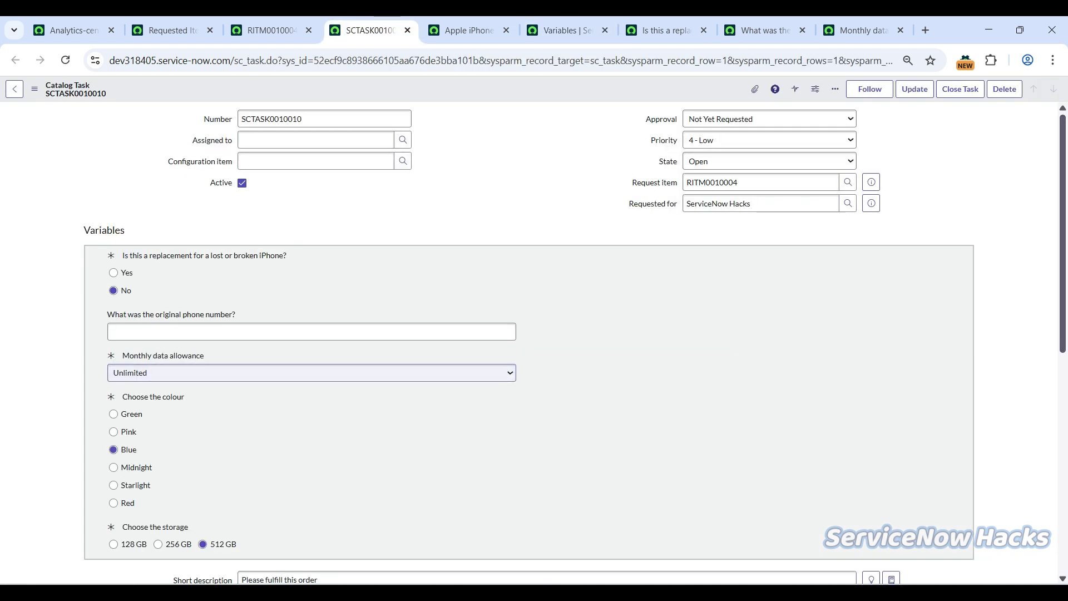
{"action": "scroll", "coordinate": [312, 334], "scroll_direction": "down", "scroll_amount": 3}
{"action": "scroll", "coordinate": [529, 334], "scroll_direction": "up", "scroll_amount": 3}
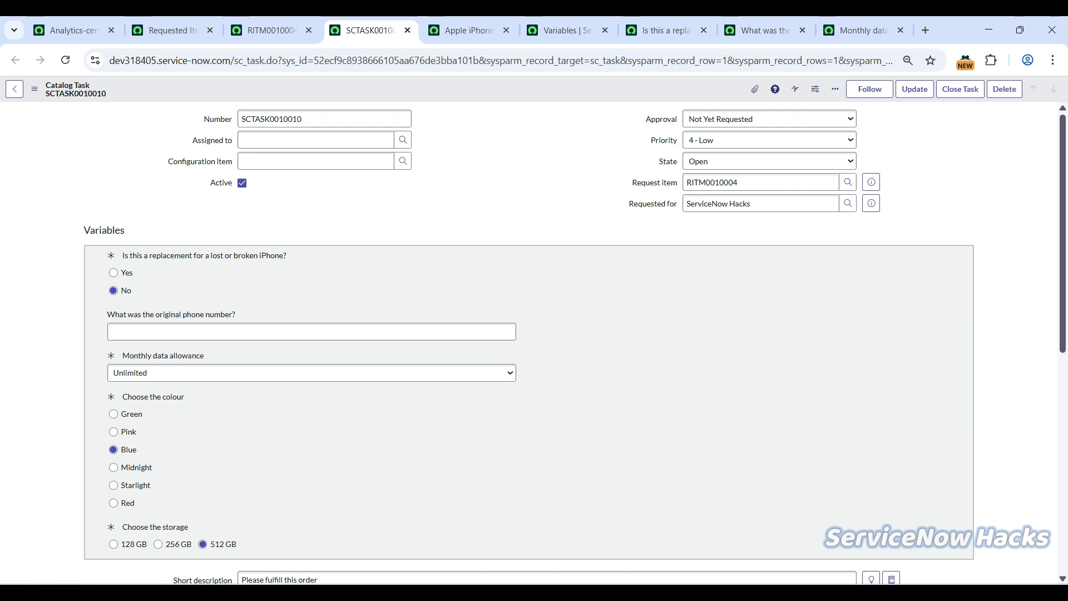
{"action": "left_click", "coordinate": [568, 31]}
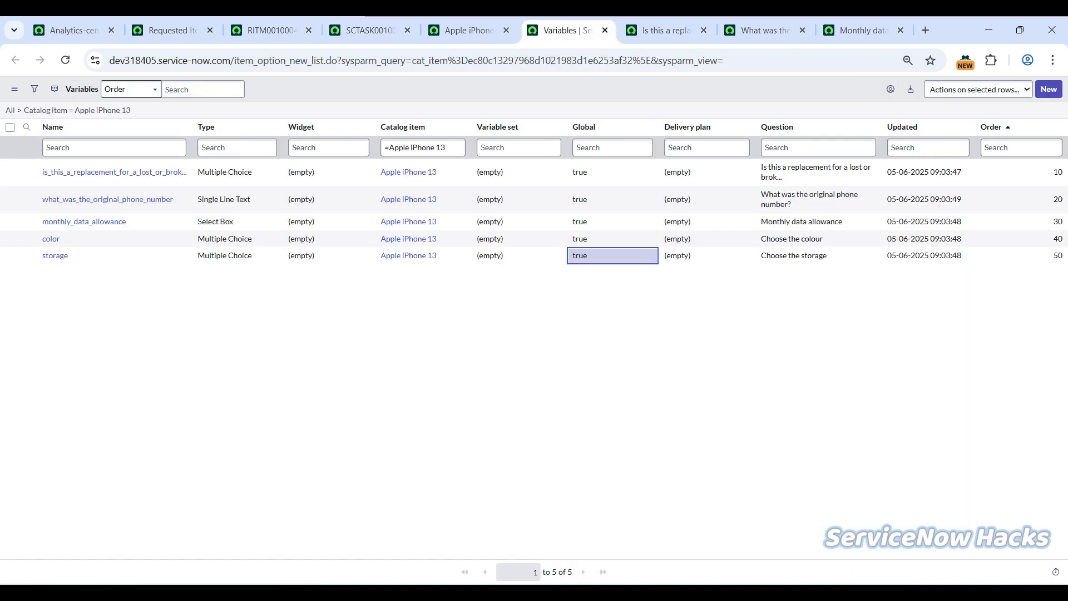